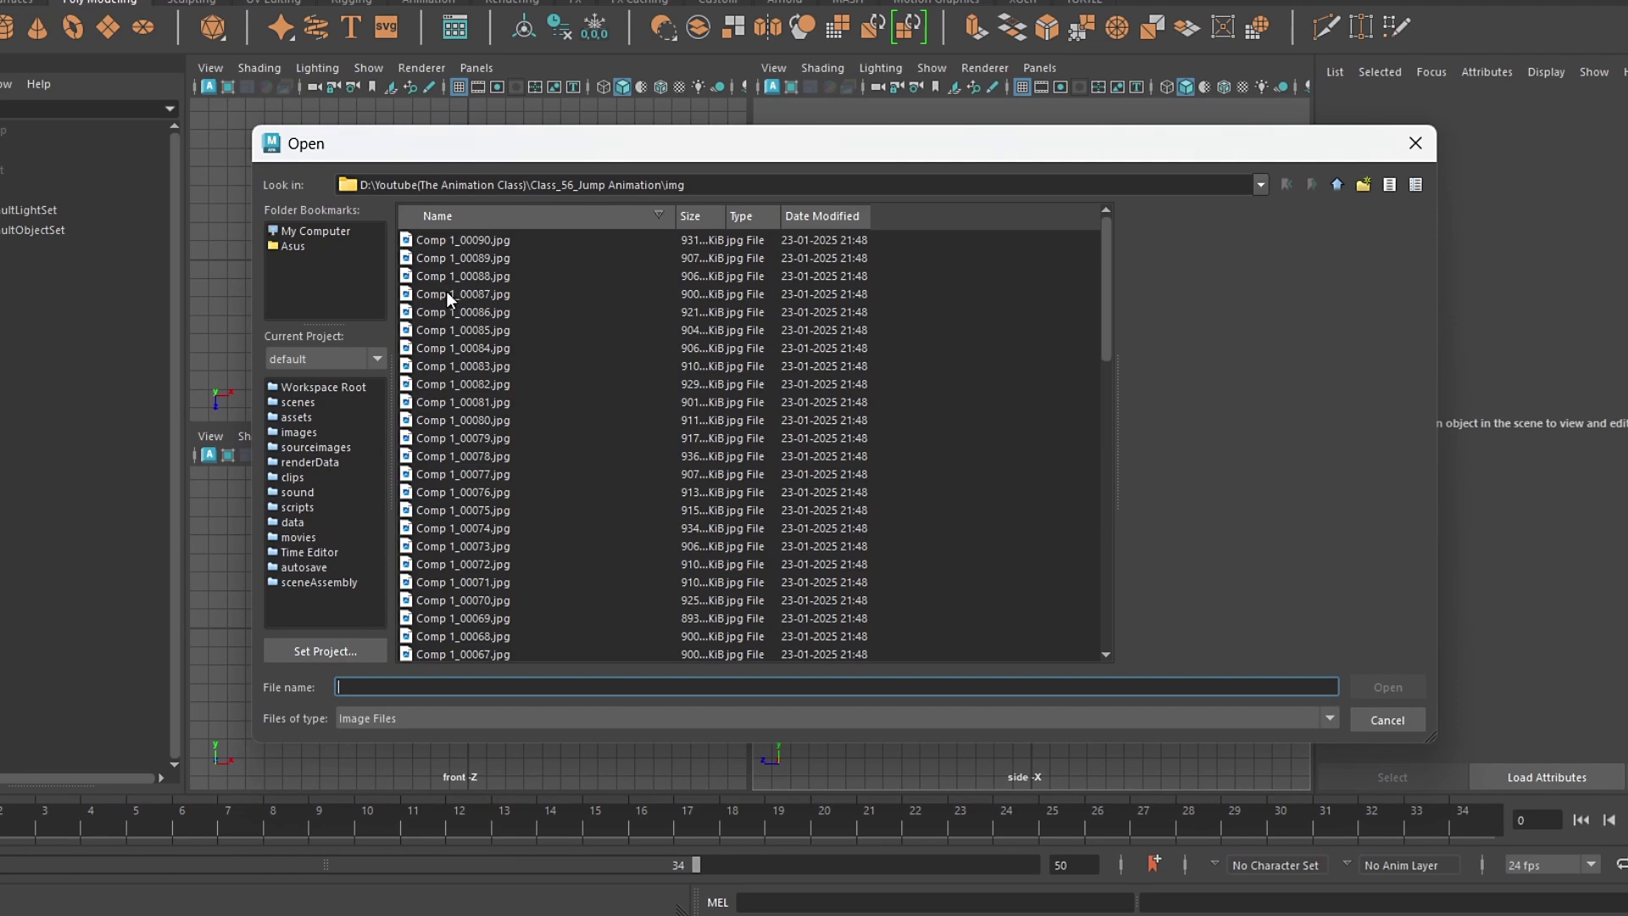
Load Comp 1_00023.jpg from the Open dialog as the side-view image plane
click(460, 242)
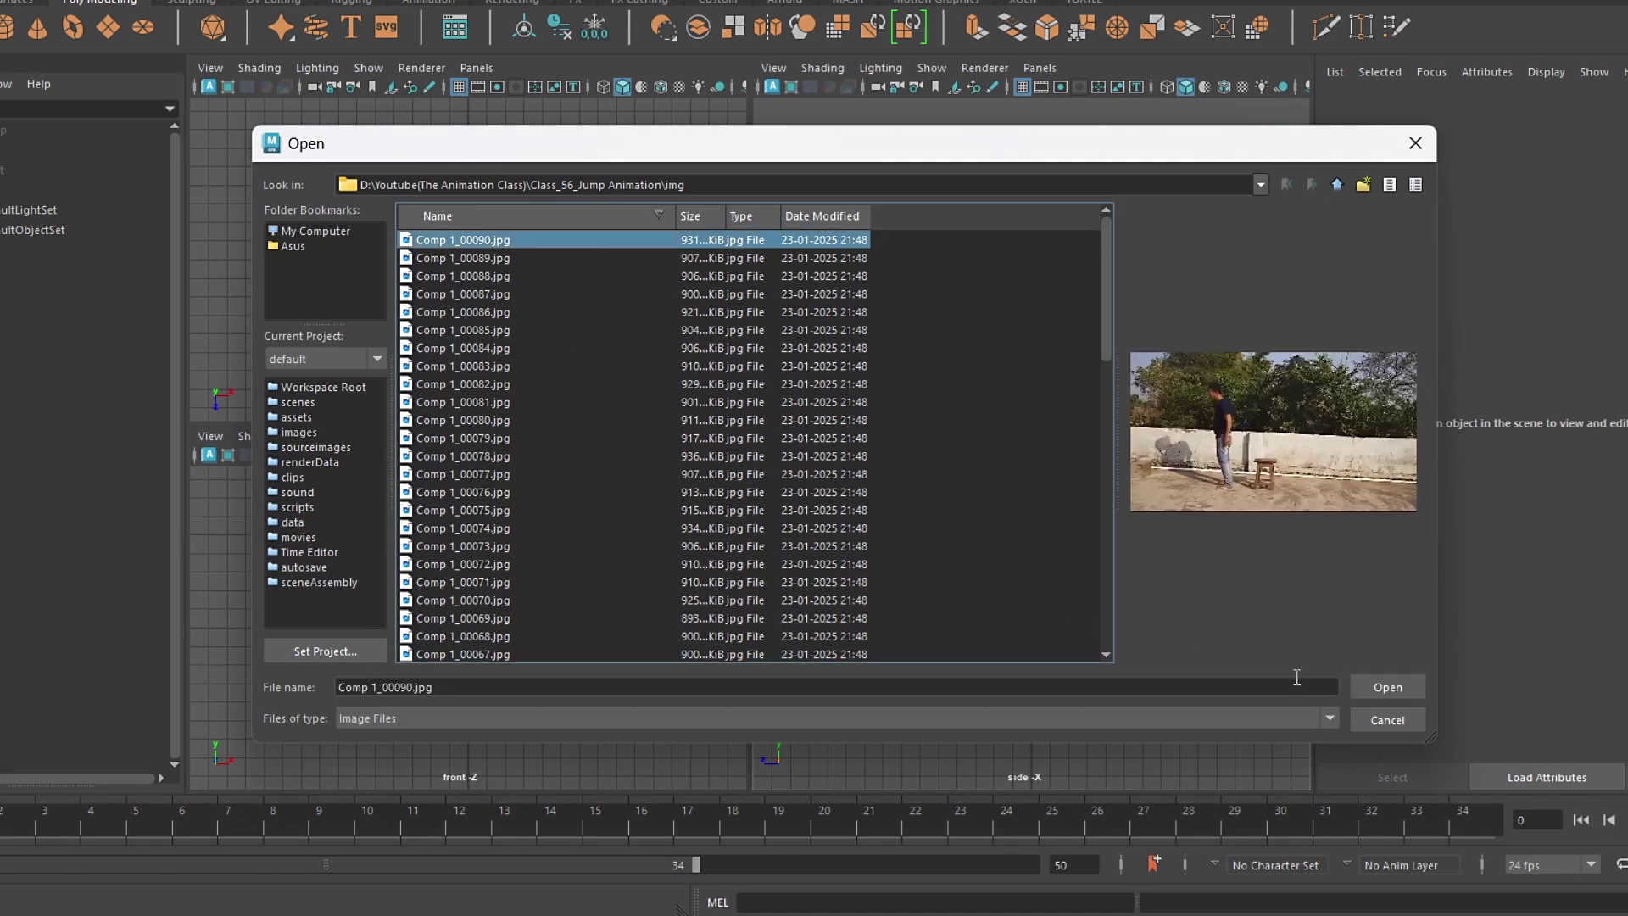
drag(1104, 325, 1109, 628)
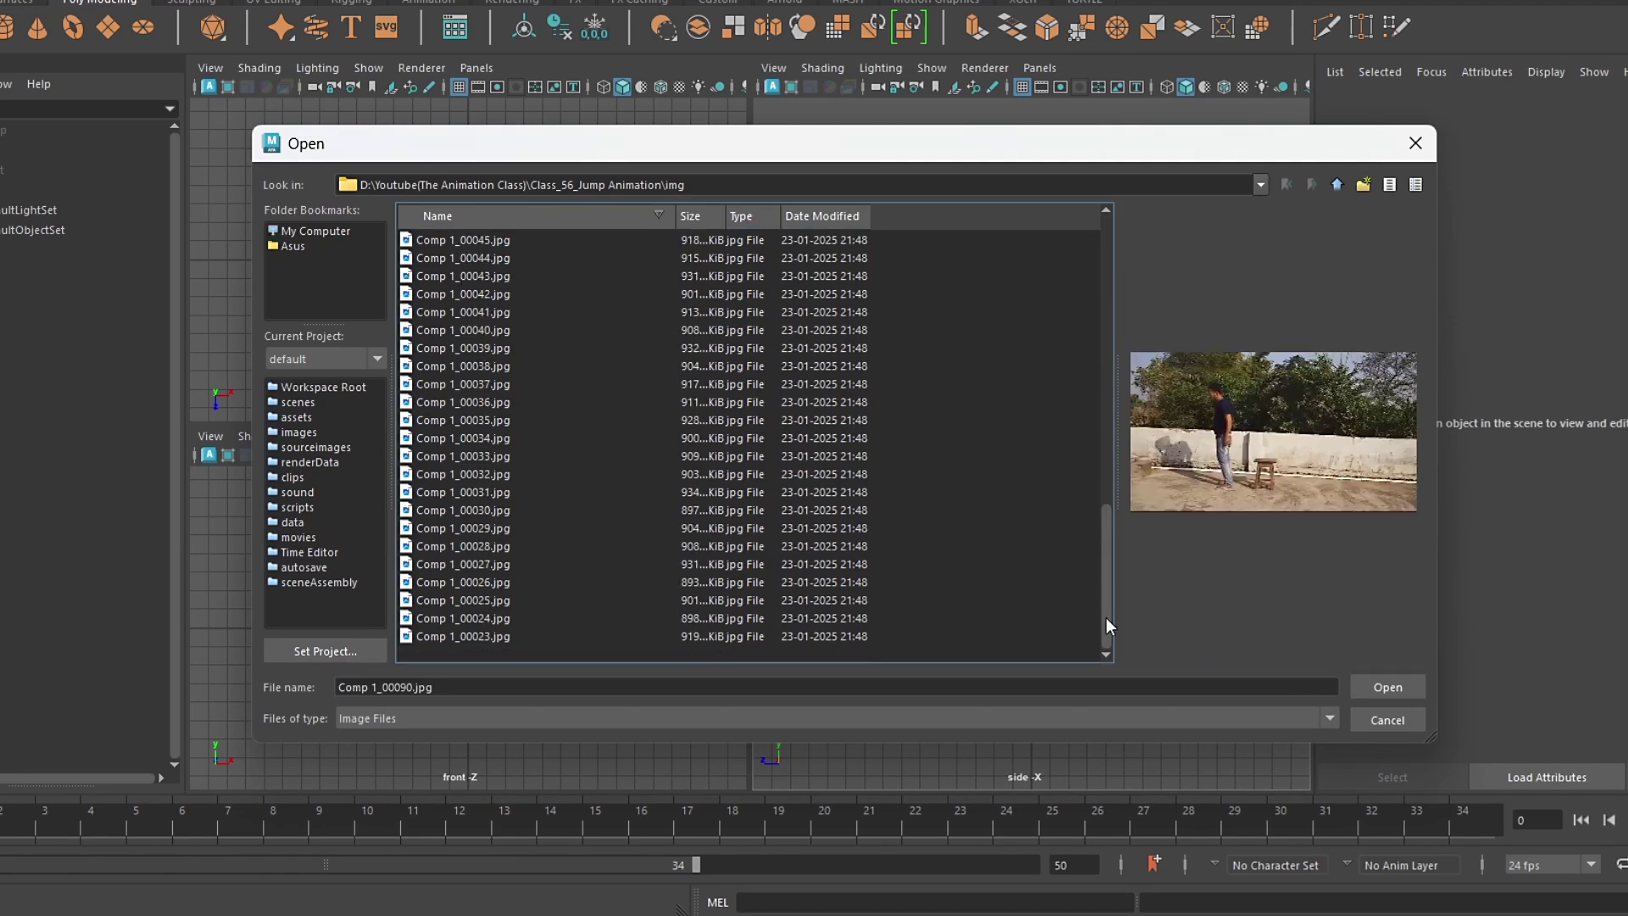
click(519, 637)
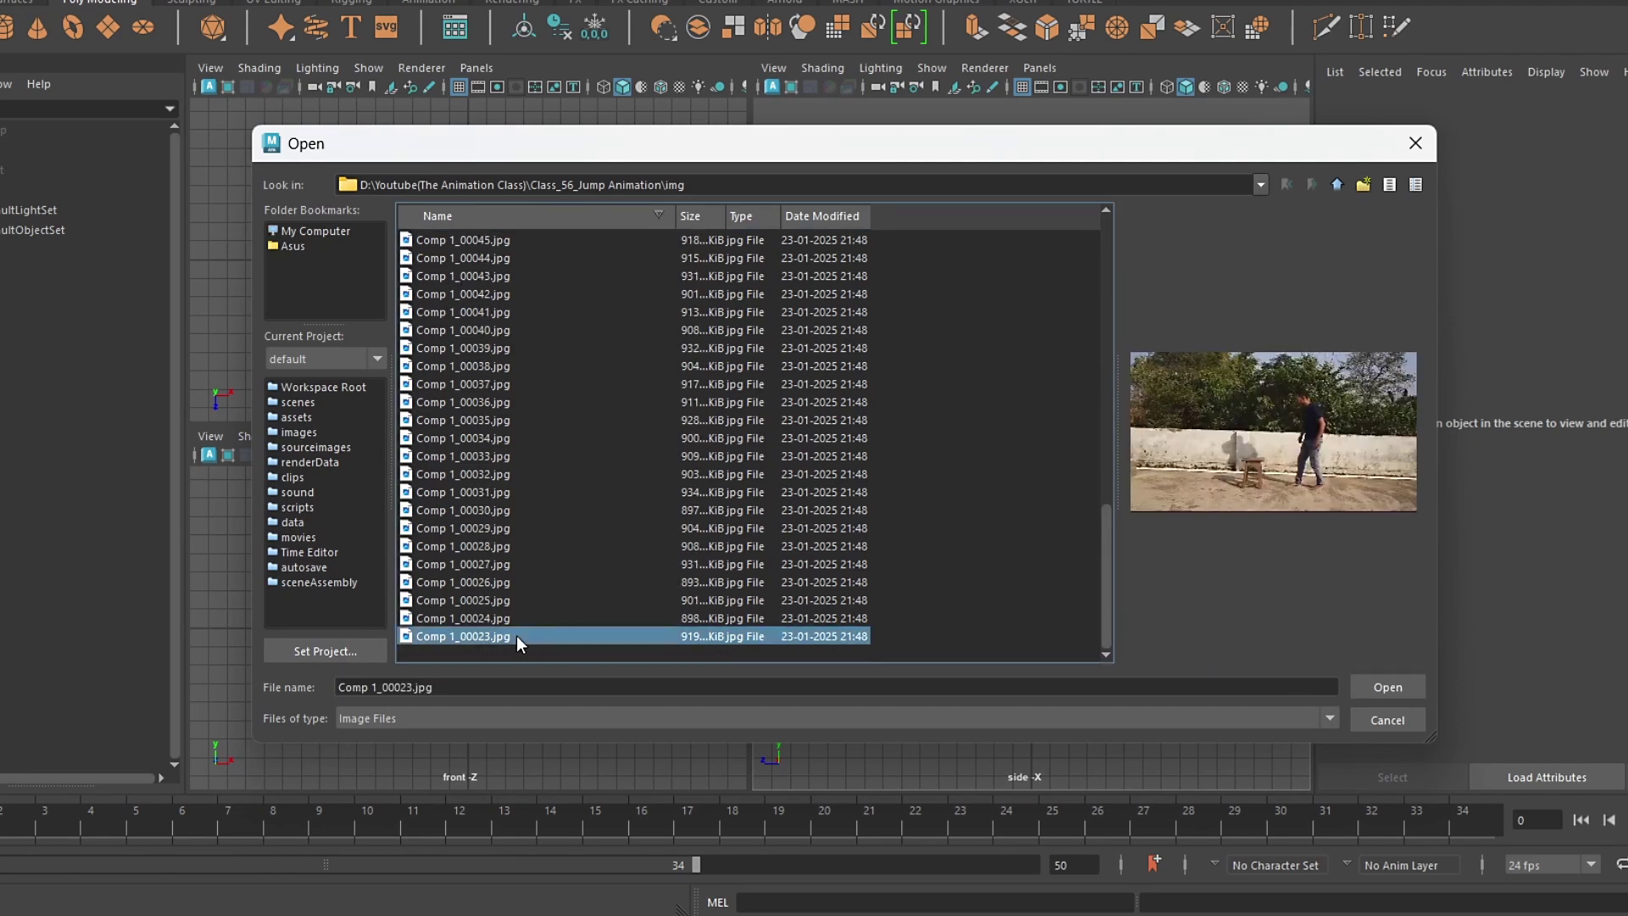
click(1388, 687)
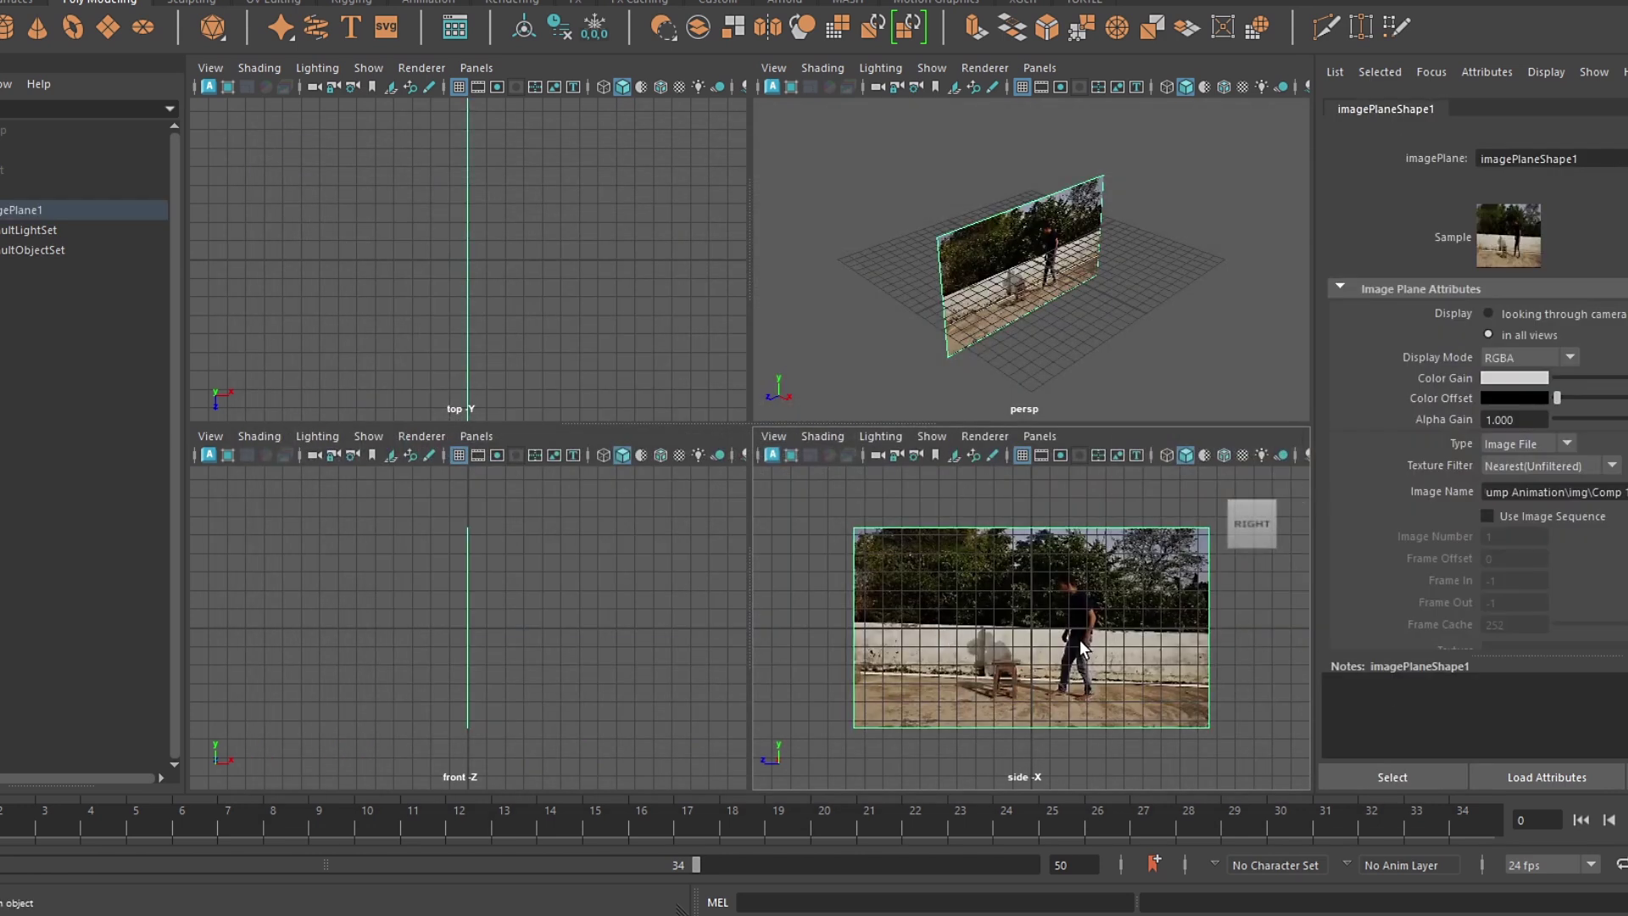
Turn on Use Image Sequence for the image plane and select the red load error to read it
click(1488, 516)
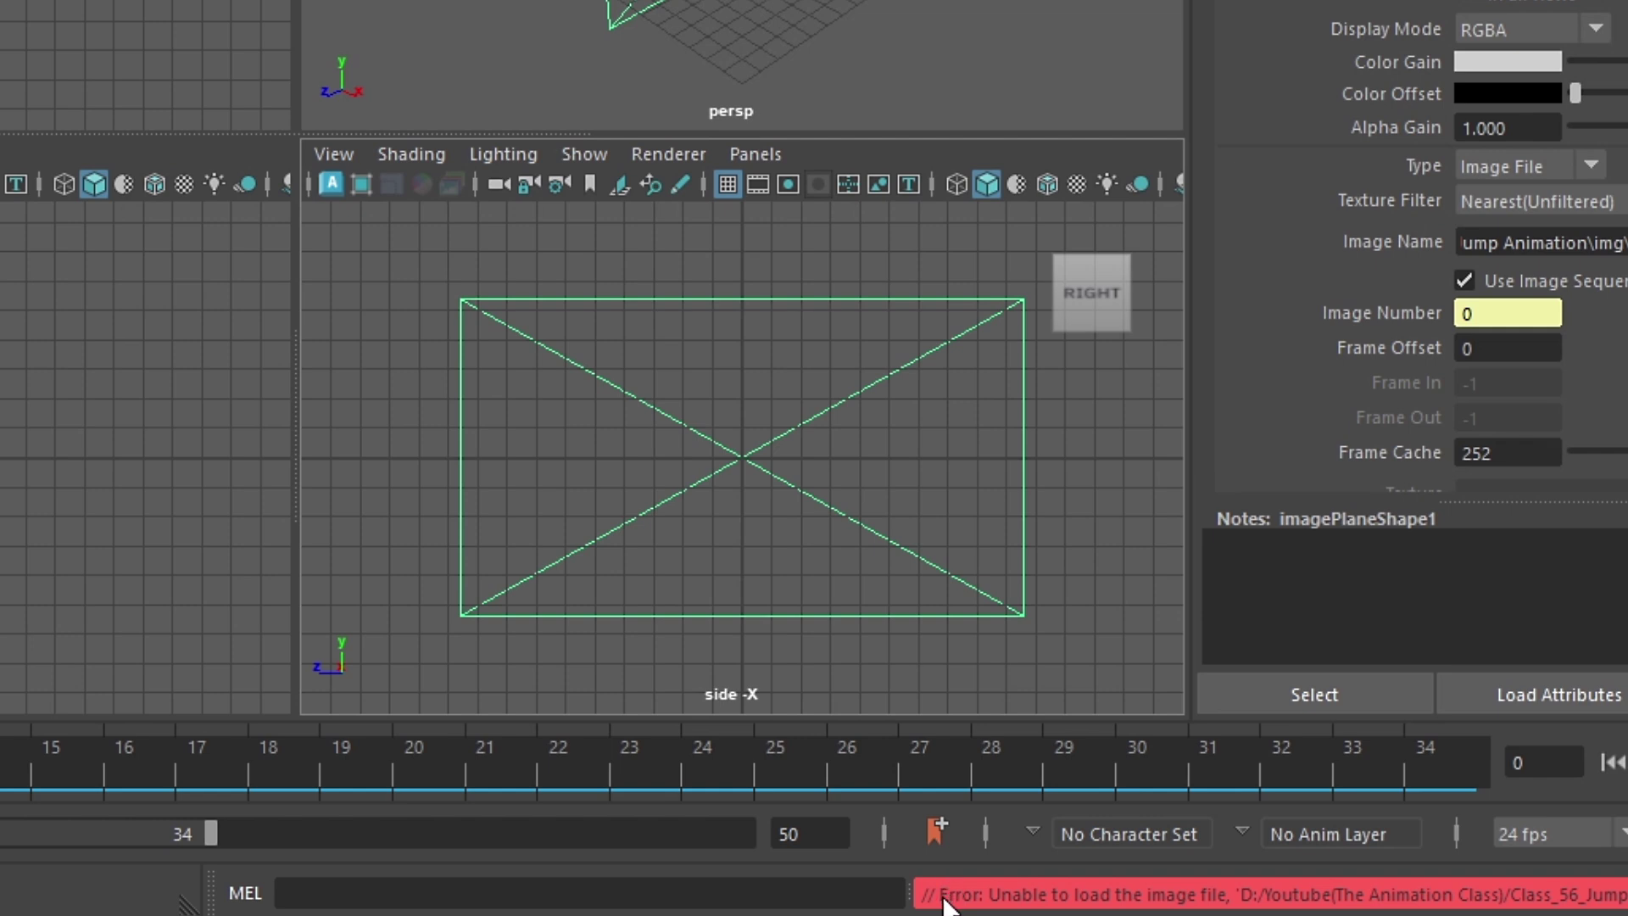
mouse_move(943, 899)
mouse_down()
mouse_move(1082, 909)
mouse_move(1060, 911)
mouse_up()
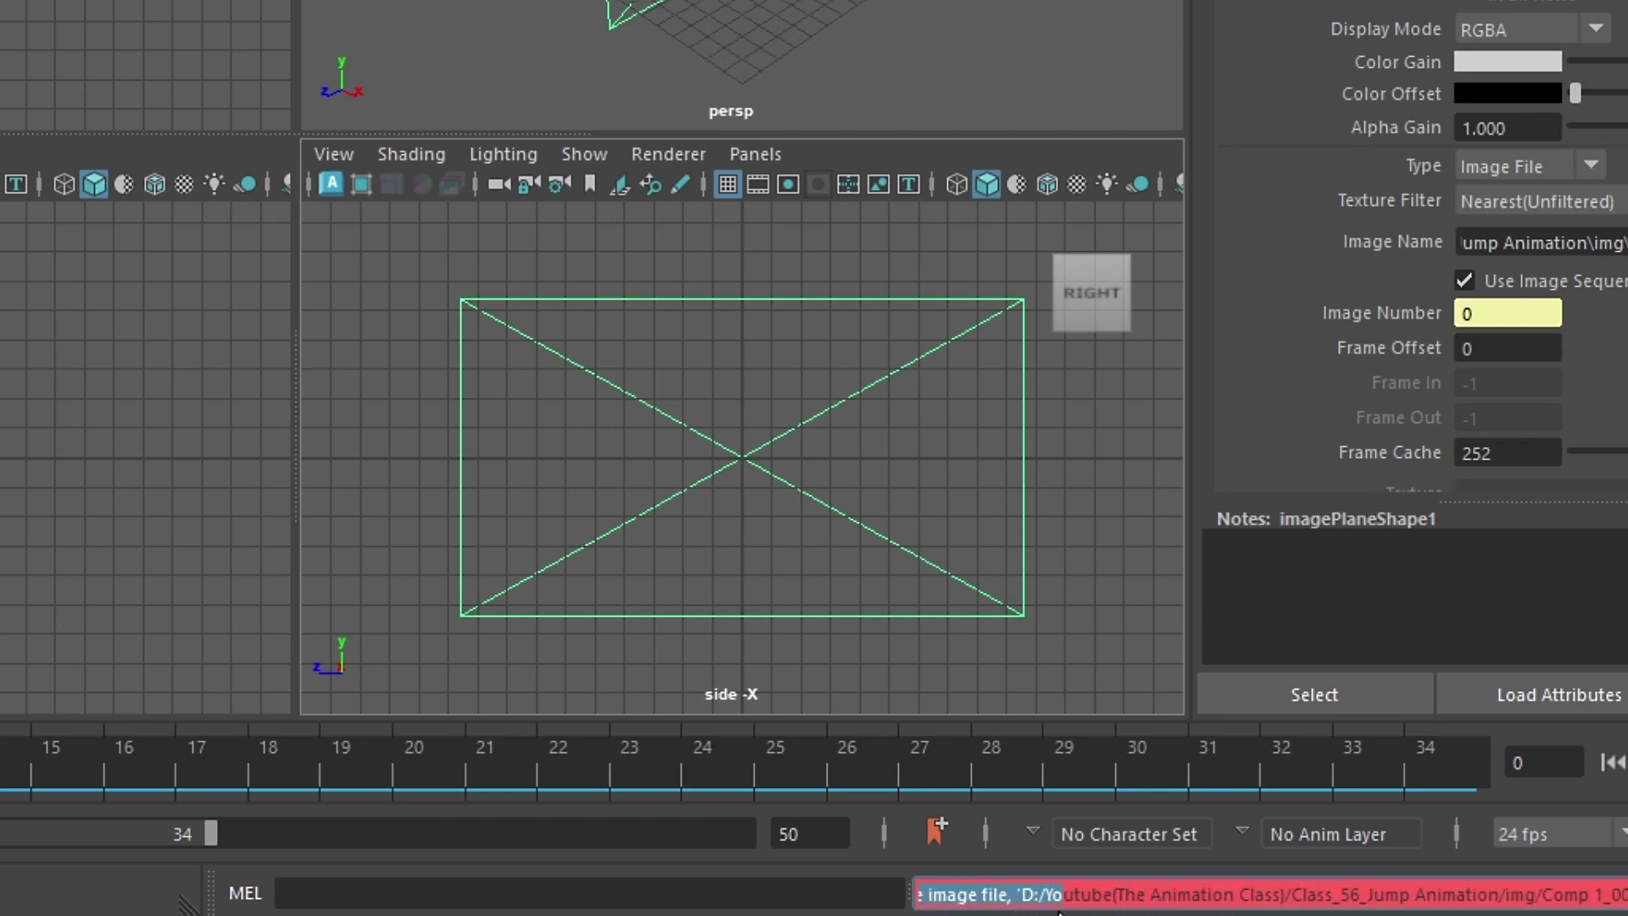
triple_click(954, 911)
drag(924, 899, 1002, 909)
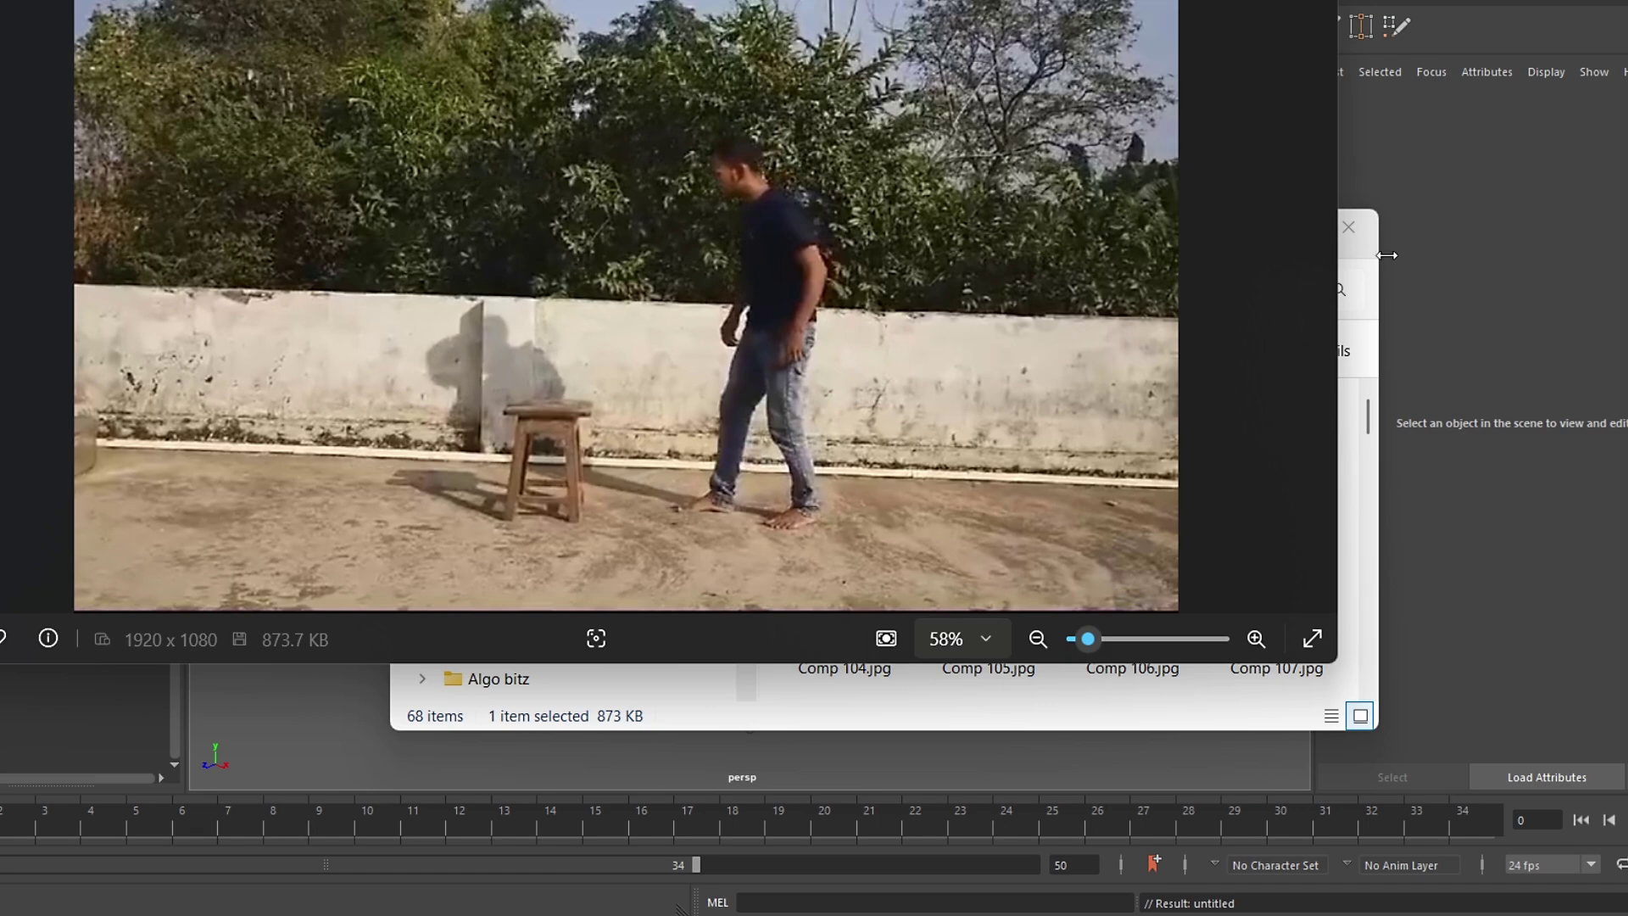
Step through the jump frames in Photos, from the walk-up to the man landing past the stool
click(1314, 303)
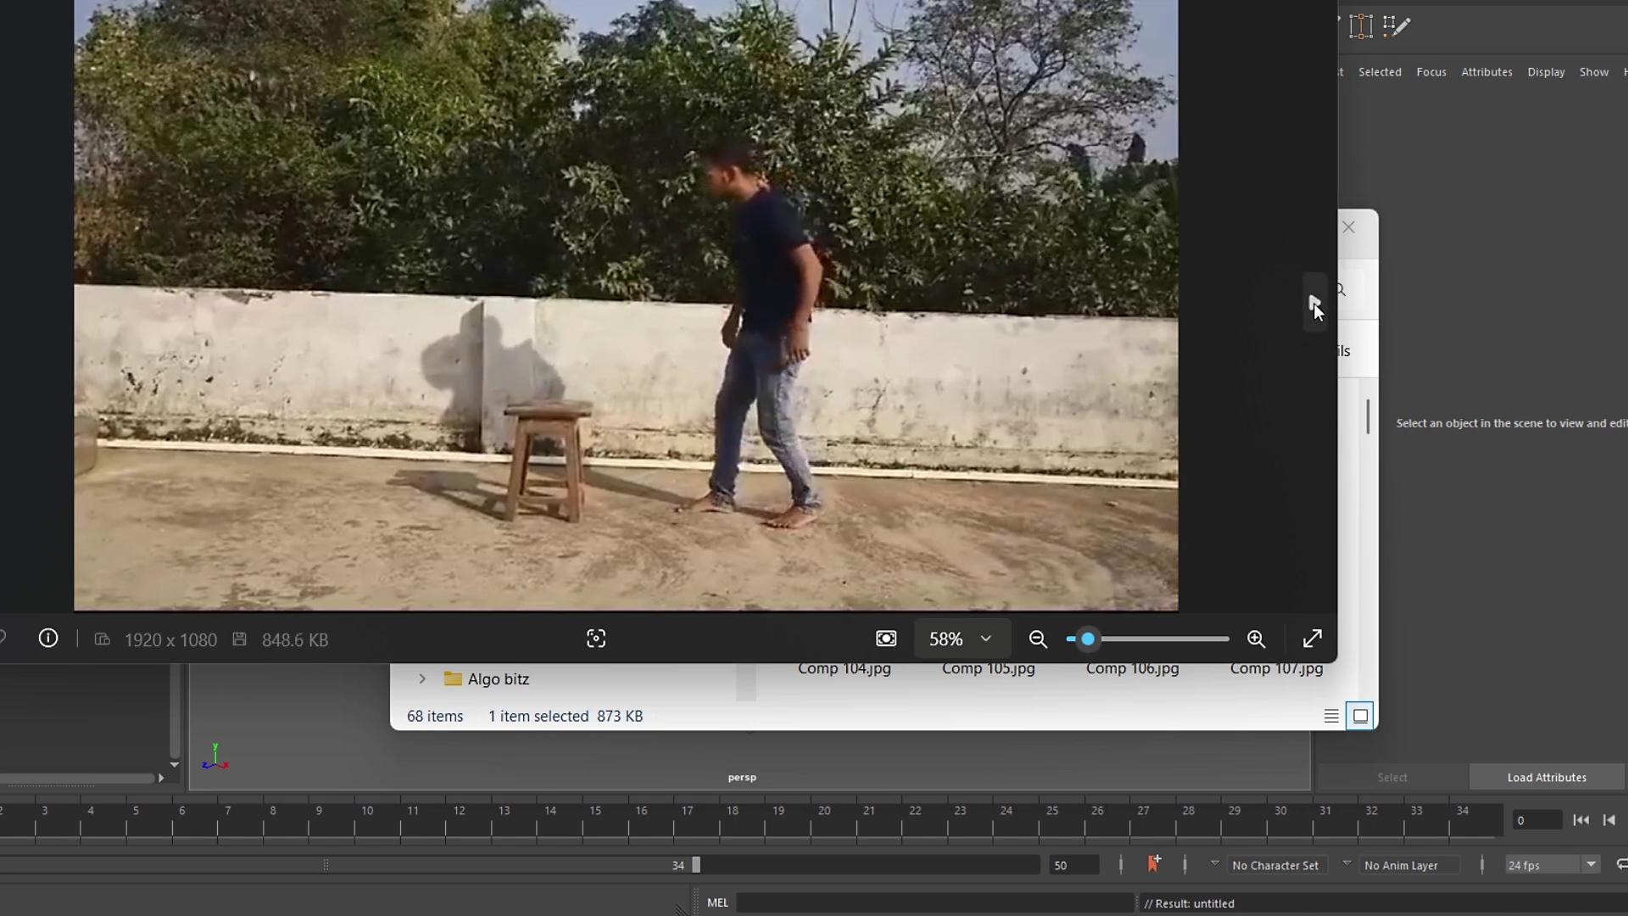
click(1314, 302)
click(1314, 303)
click(1314, 303)
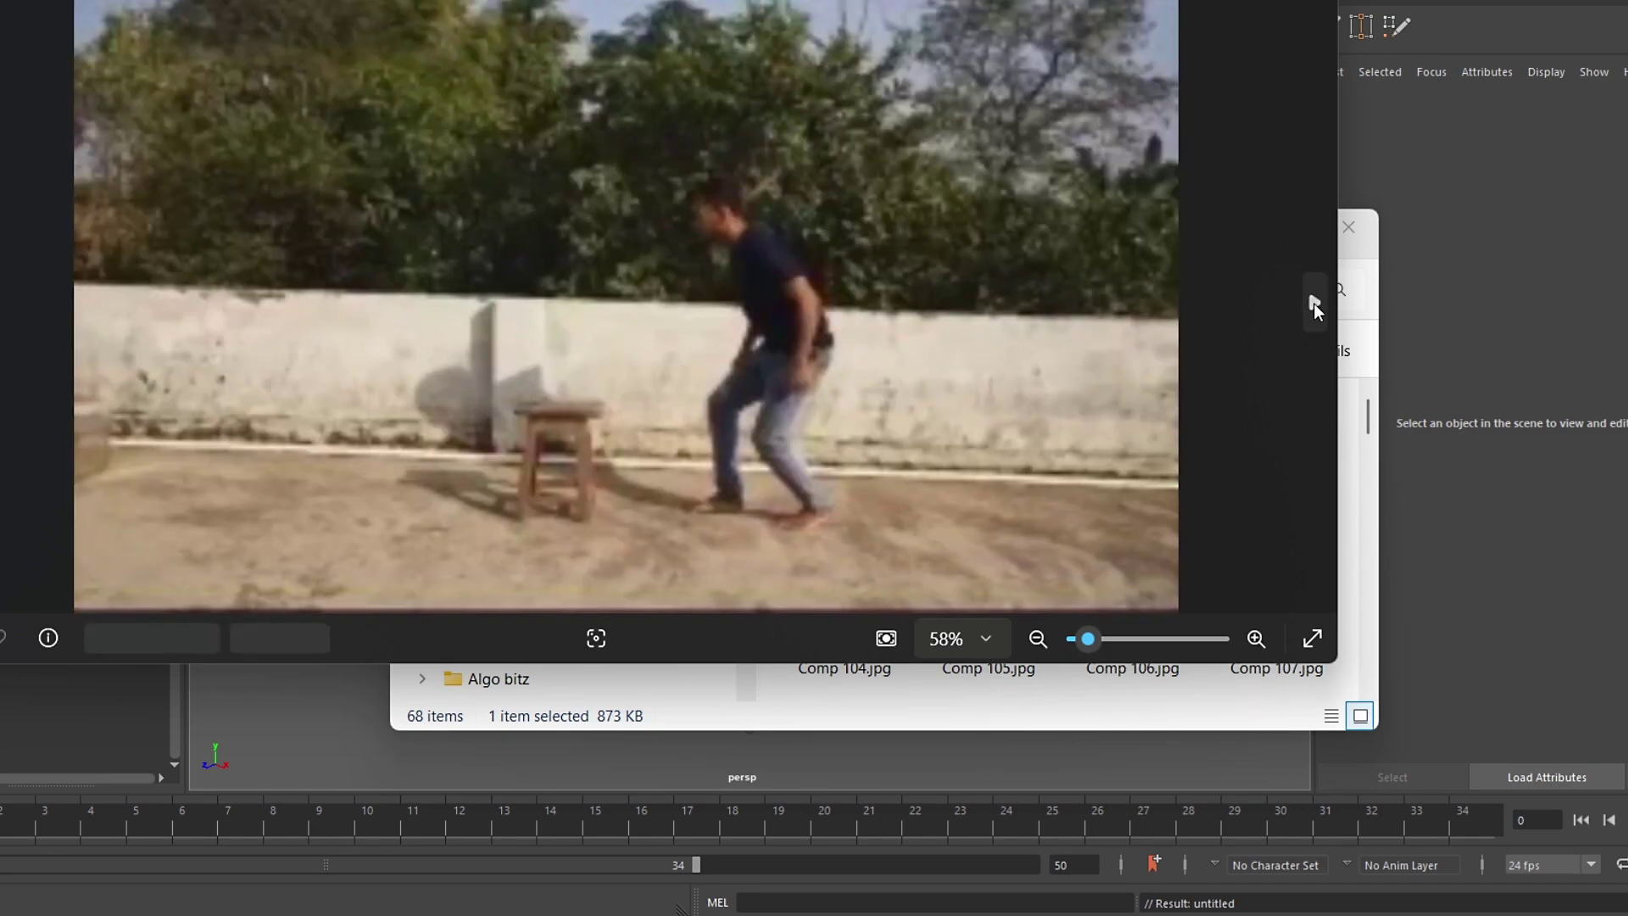
click(1314, 303)
click(1314, 303)
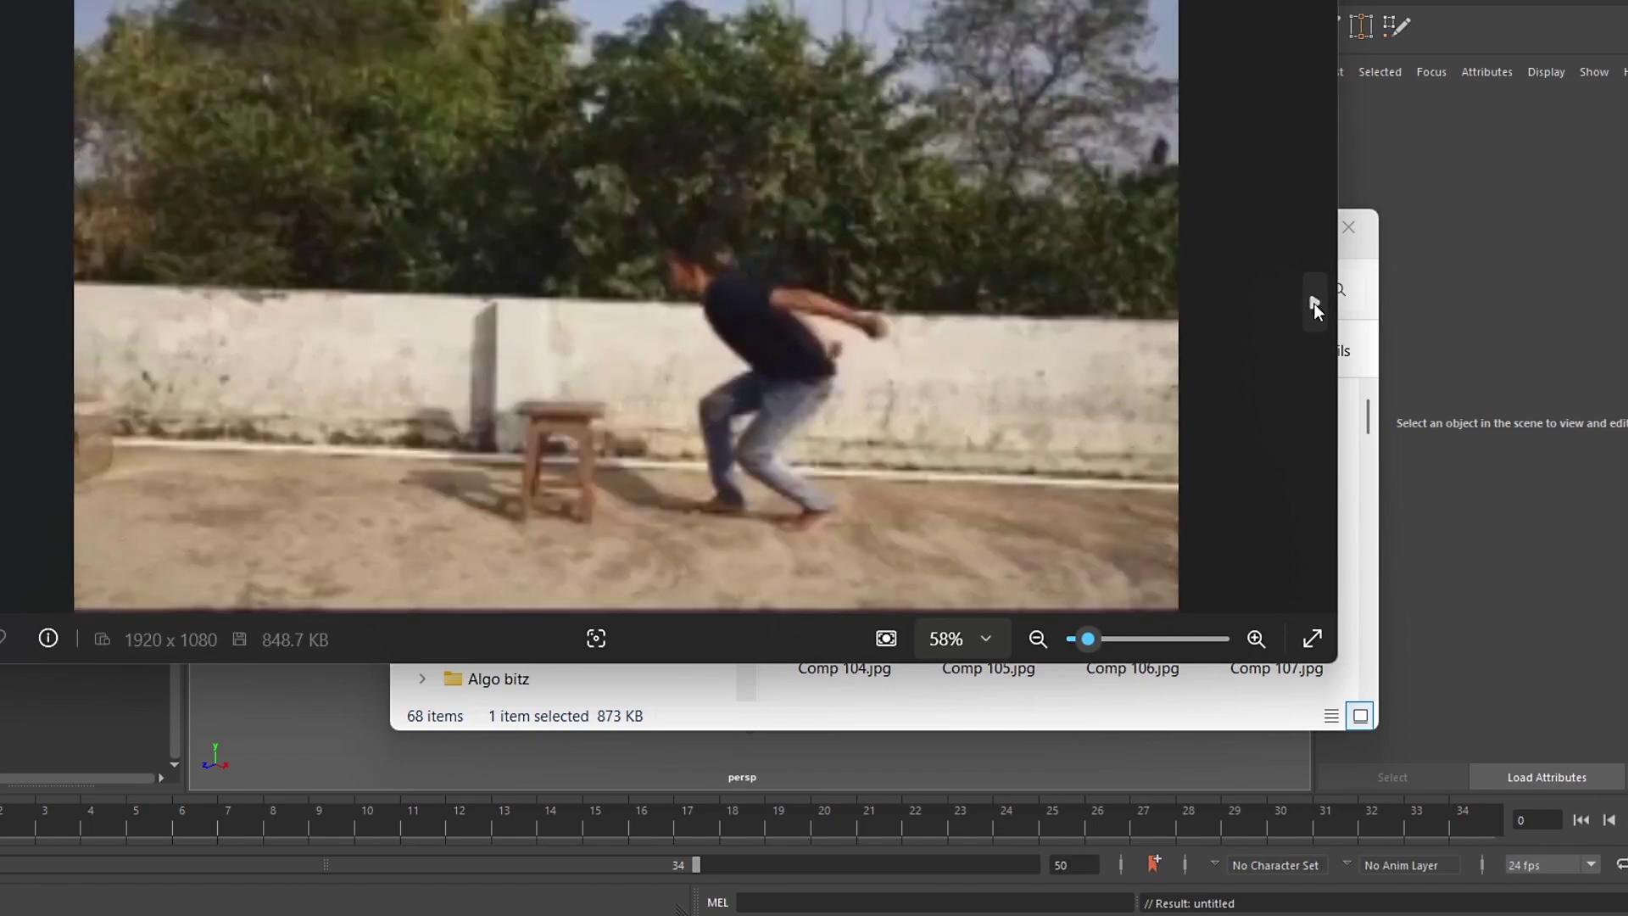
click(1314, 303)
click(1314, 302)
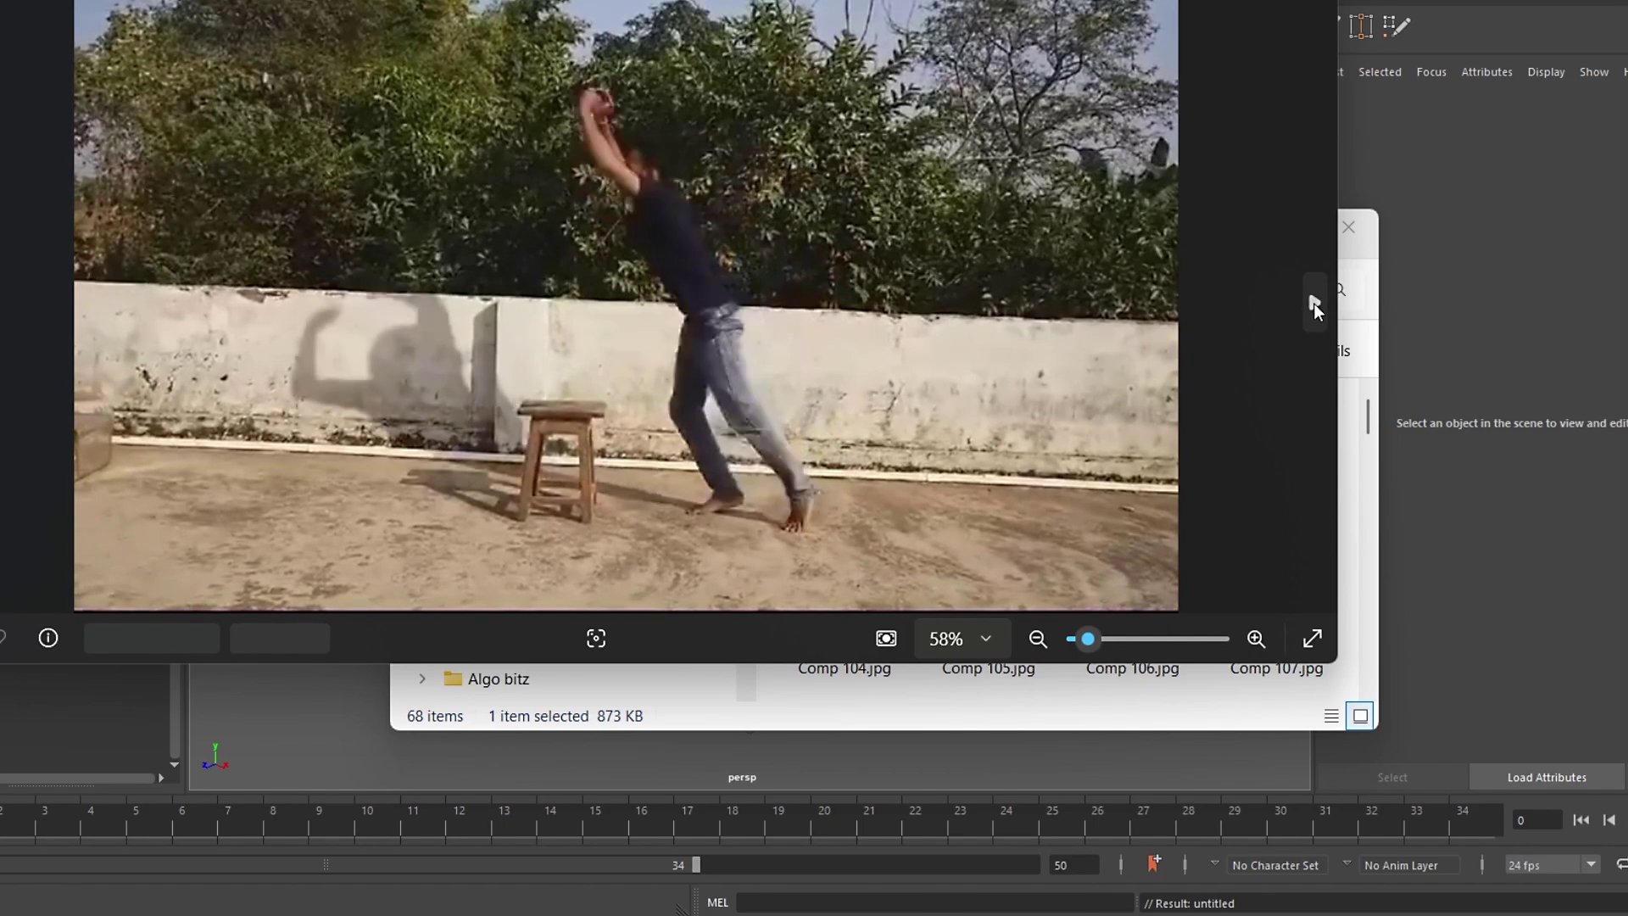
click(1314, 303)
click(1314, 303)
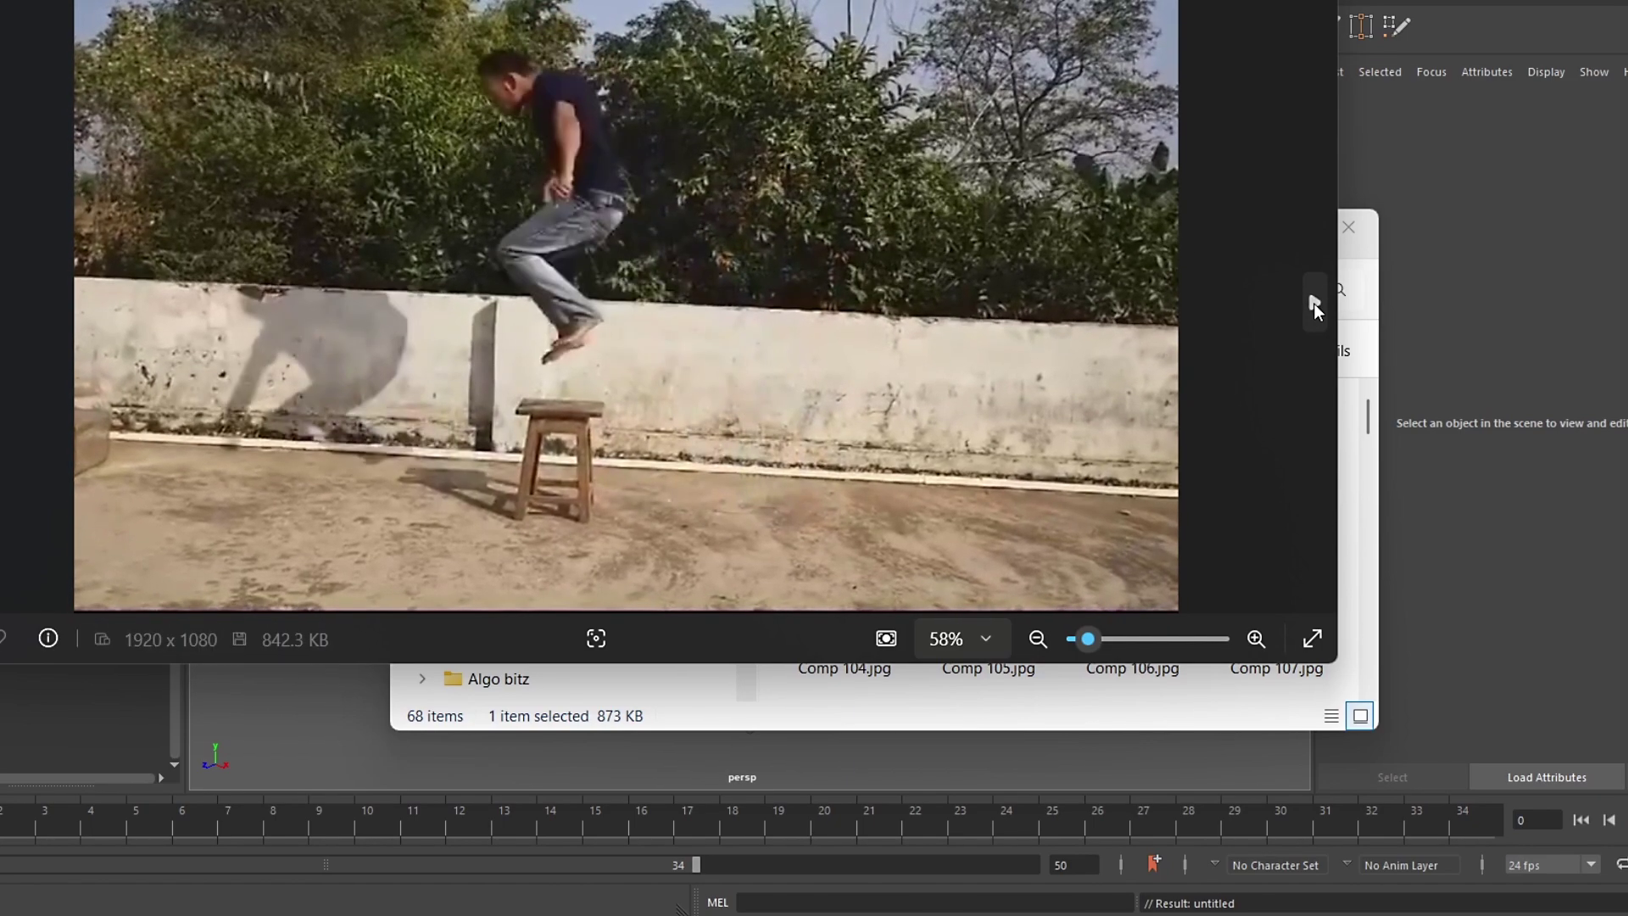
click(1314, 303)
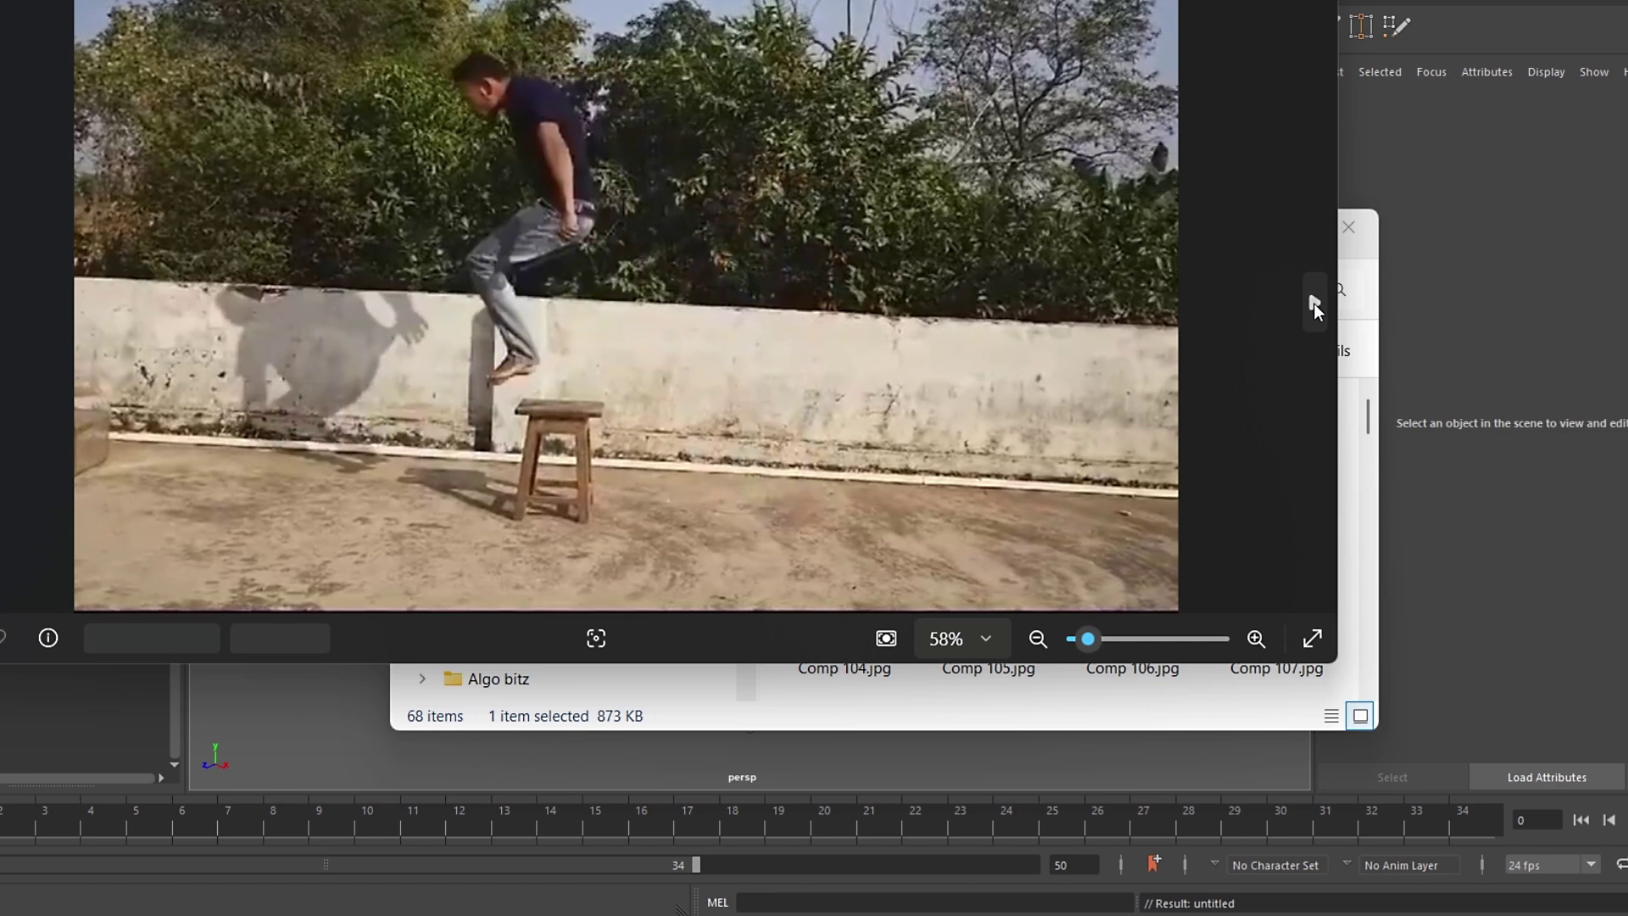
click(1314, 303)
click(1314, 303)
click(1314, 302)
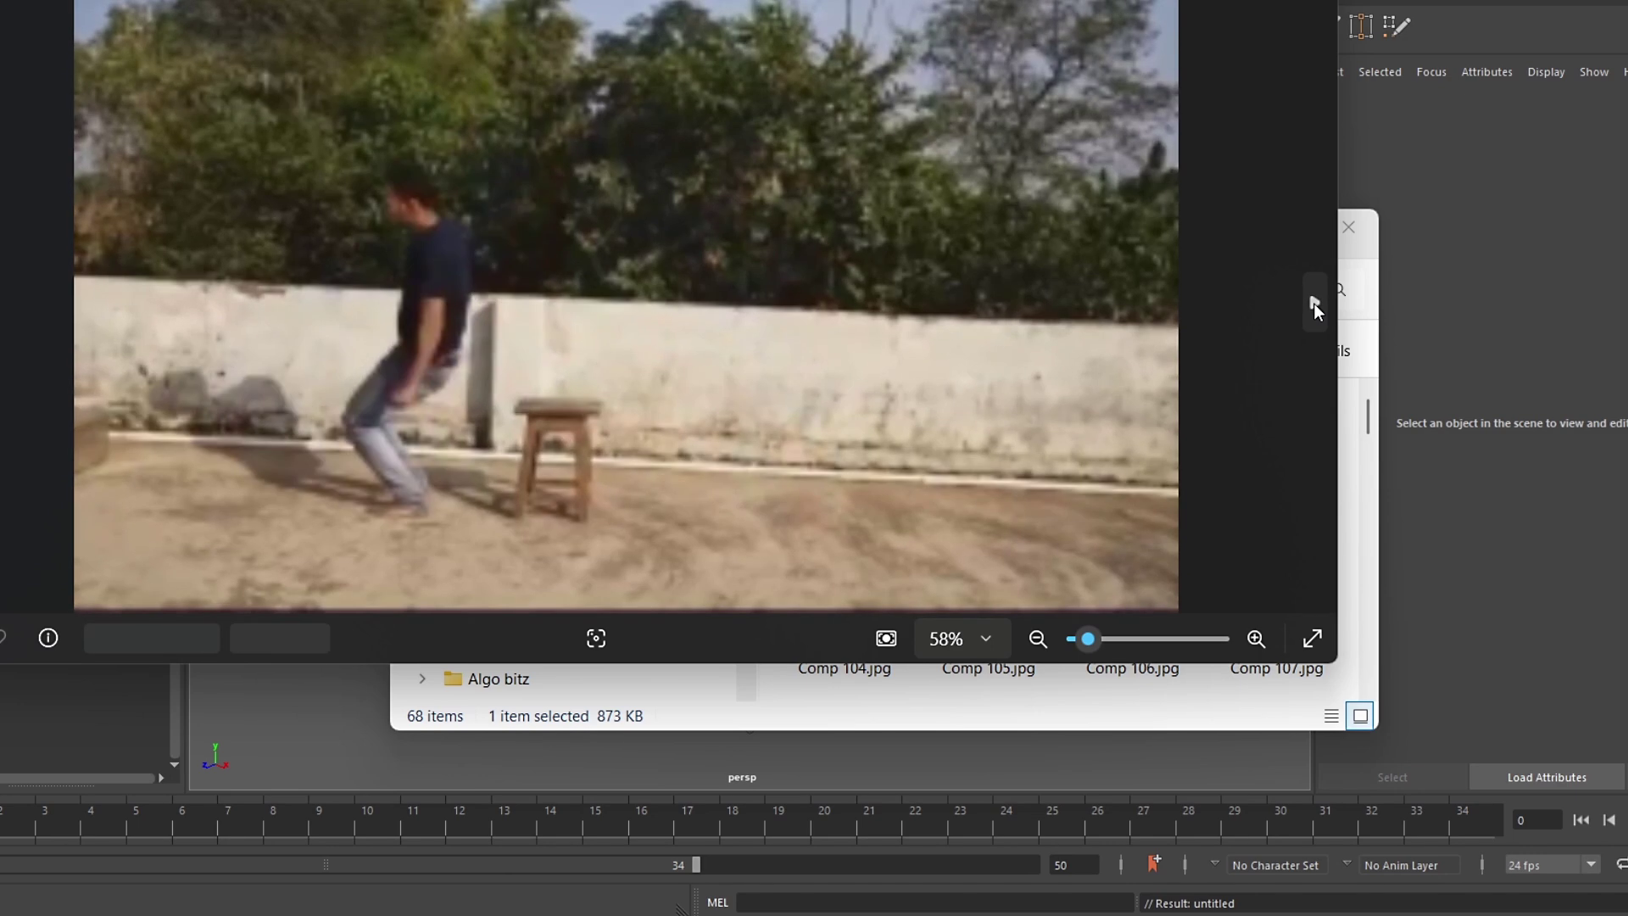
click(1315, 303)
click(1315, 303)
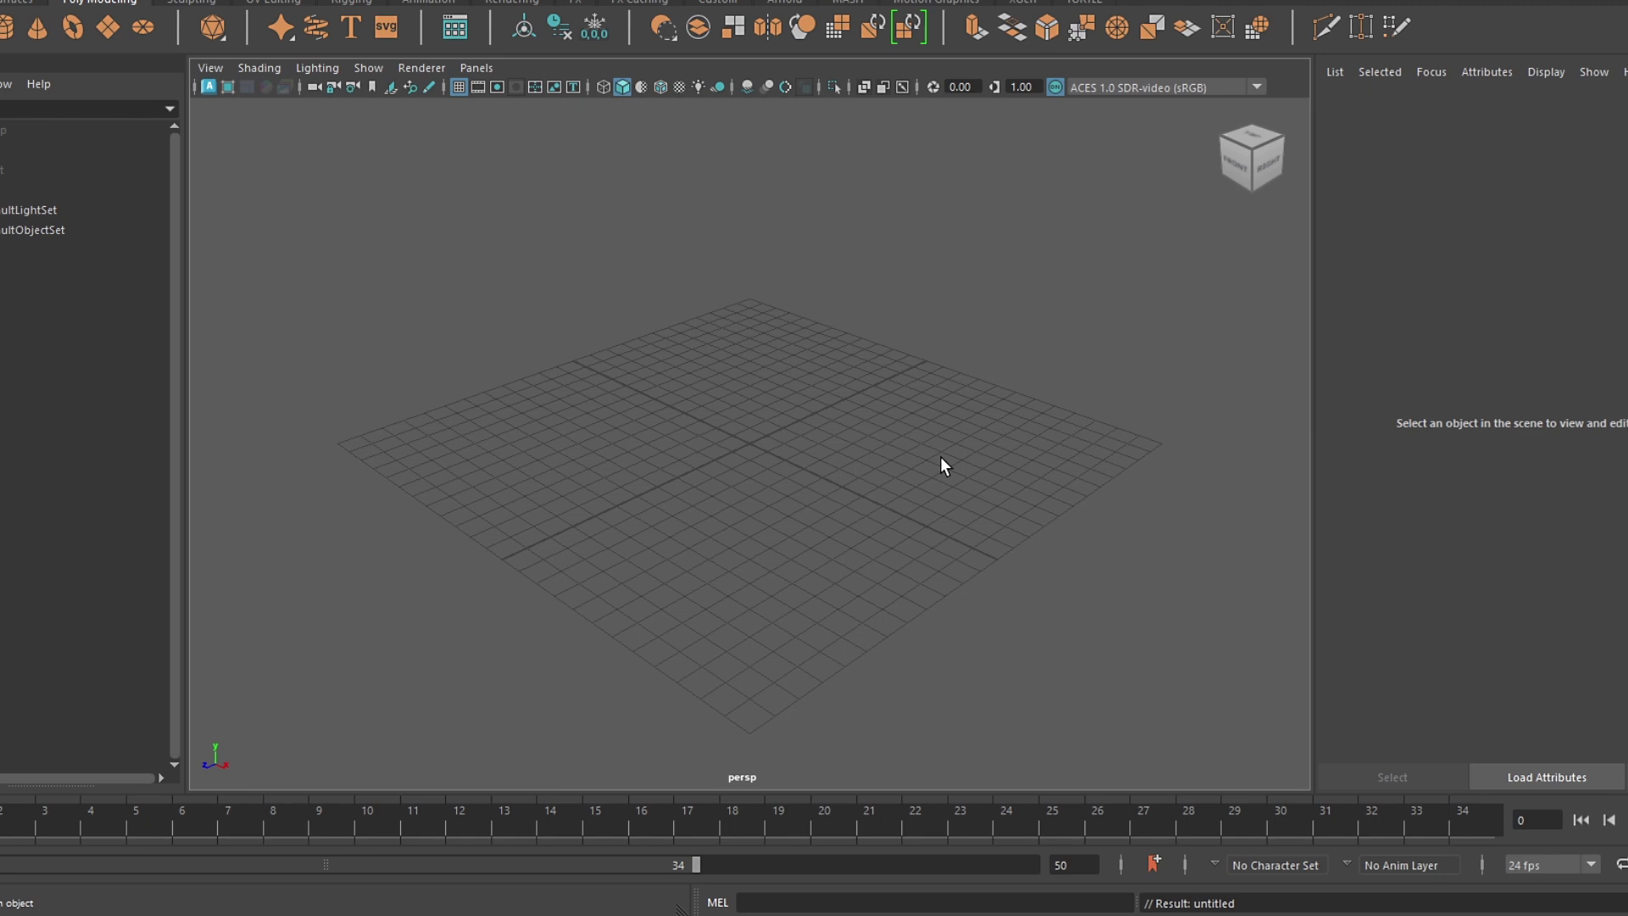
Switch Maya to the four-view layout with top, perspective, front and side views
key(space)
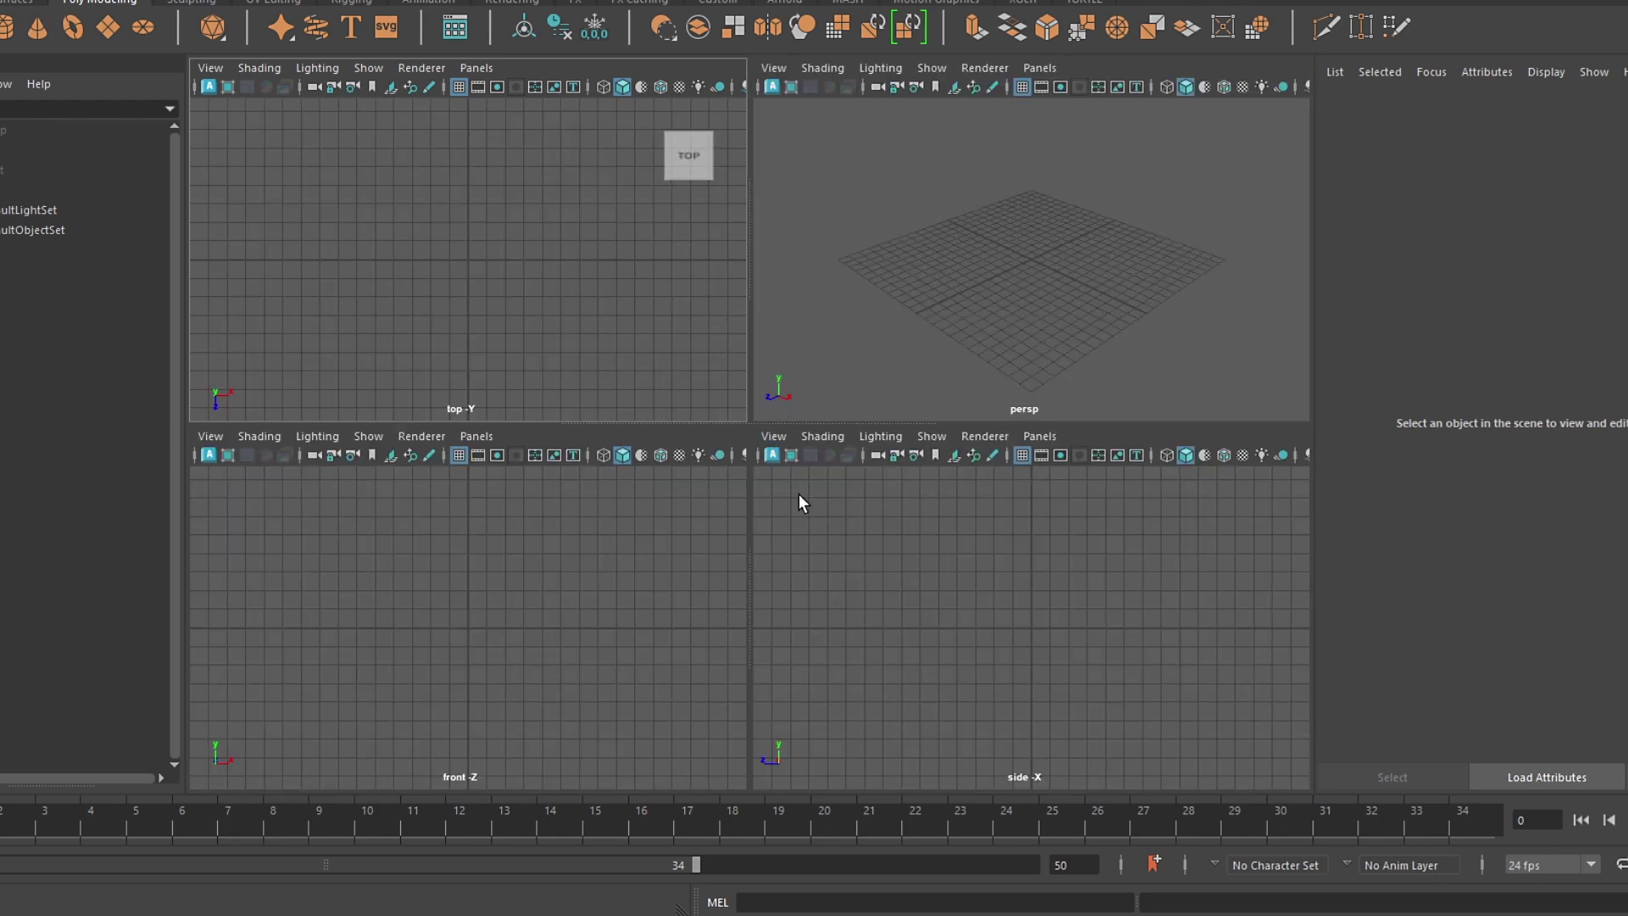
Import Comp 1_00023.jpg onto the side camera's image plane via View > Image Plane
click(785, 435)
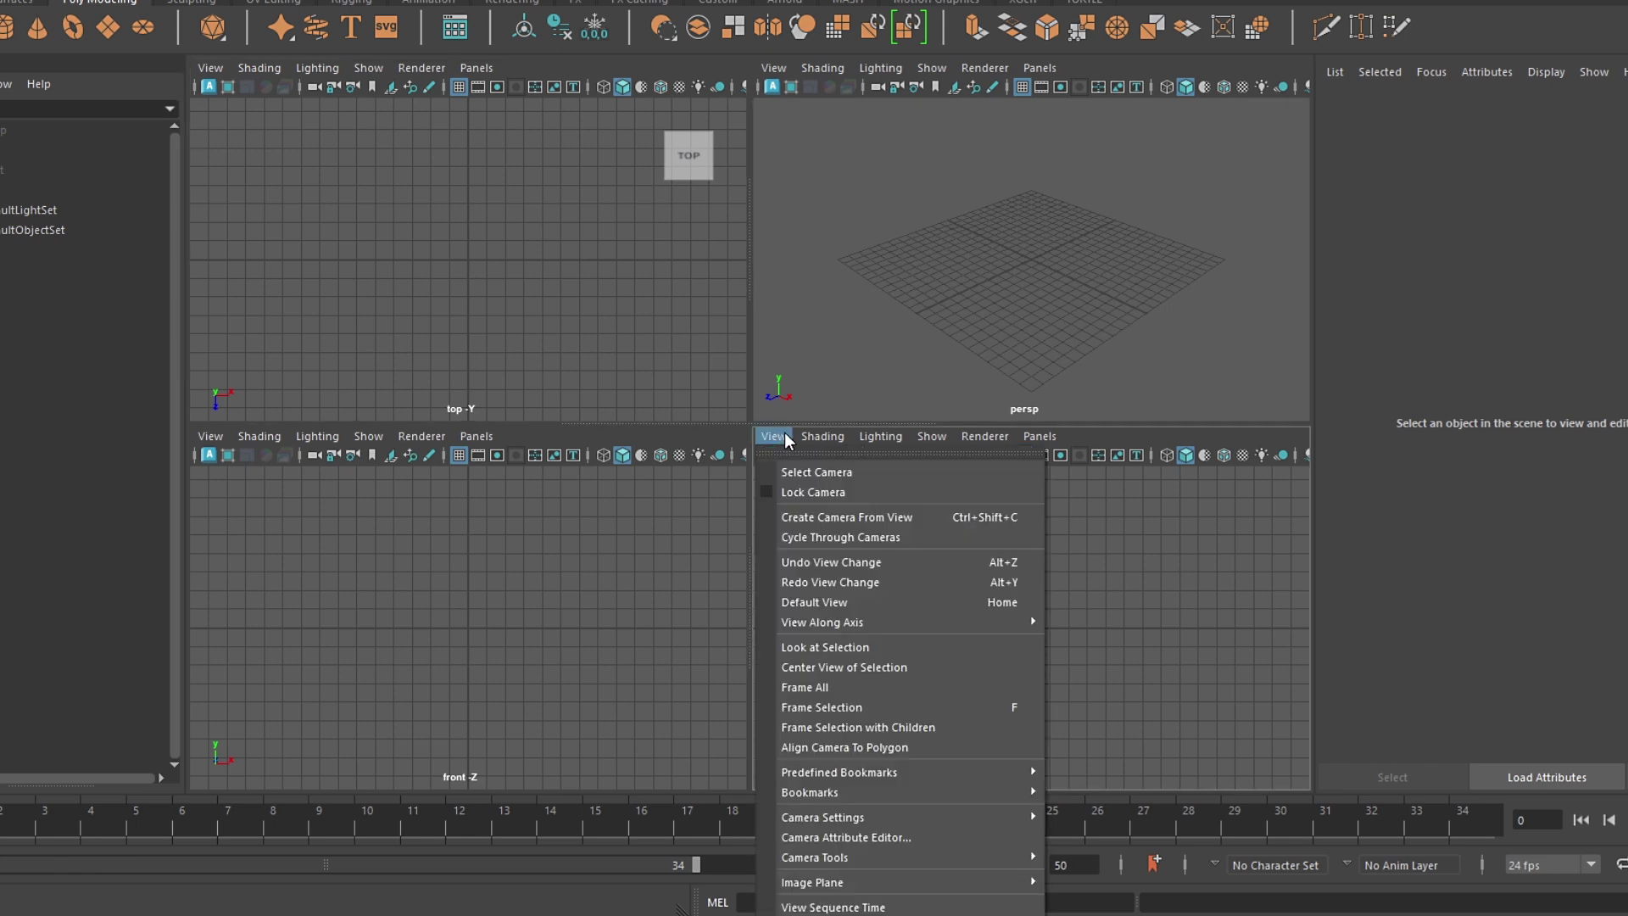
mouse_move(811, 882)
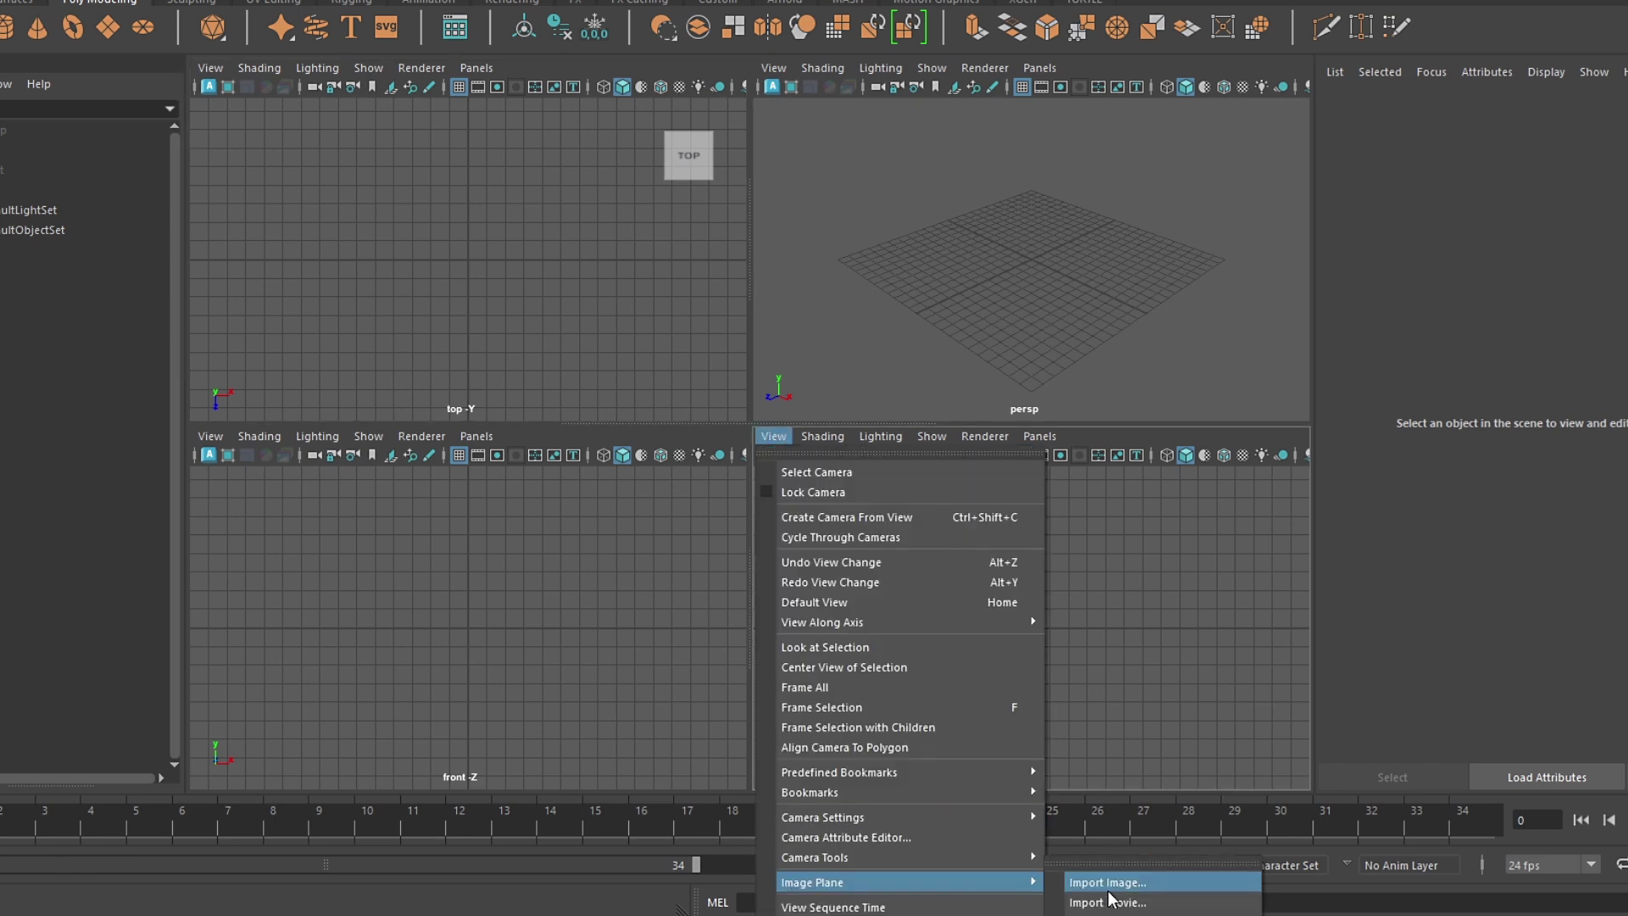
click(1109, 890)
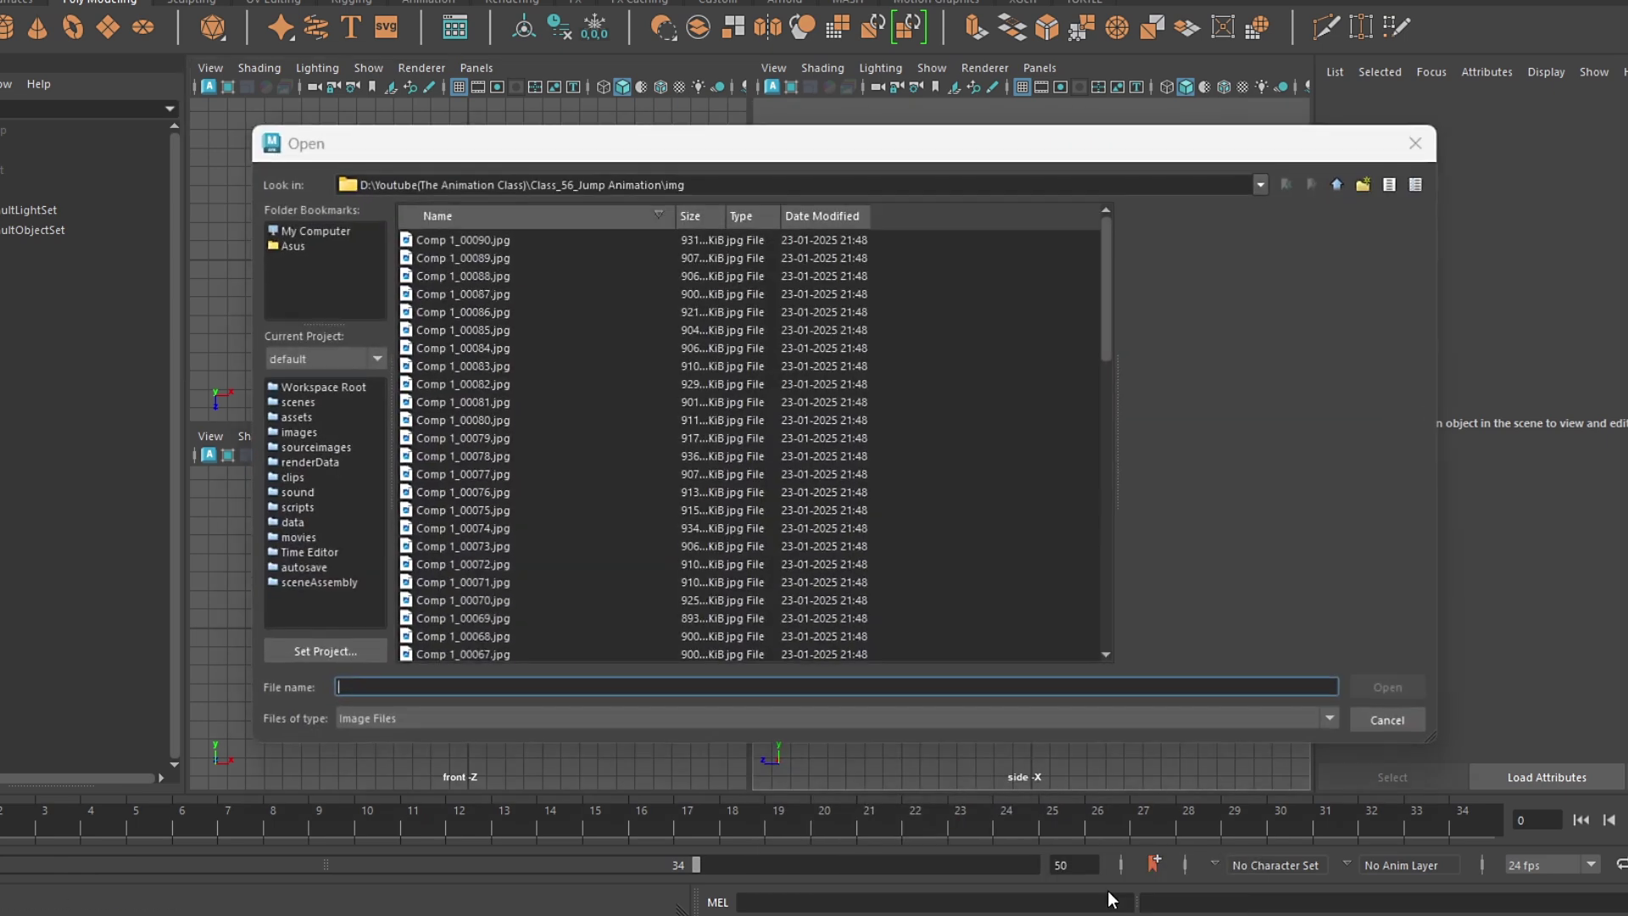
click(462, 245)
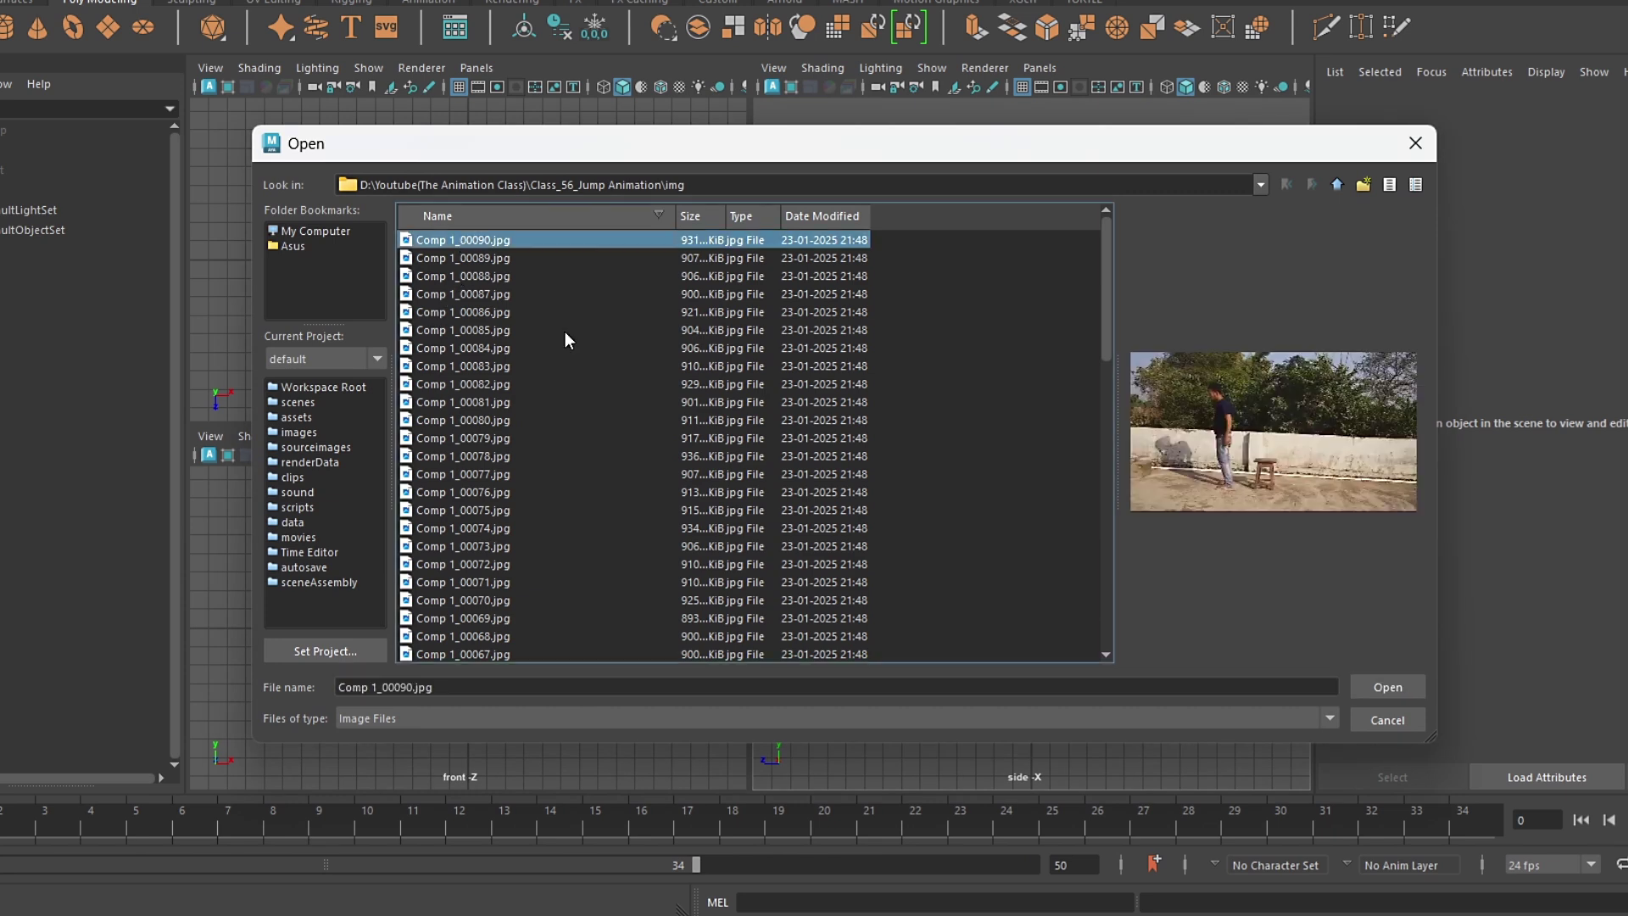
drag(1105, 321, 1109, 627)
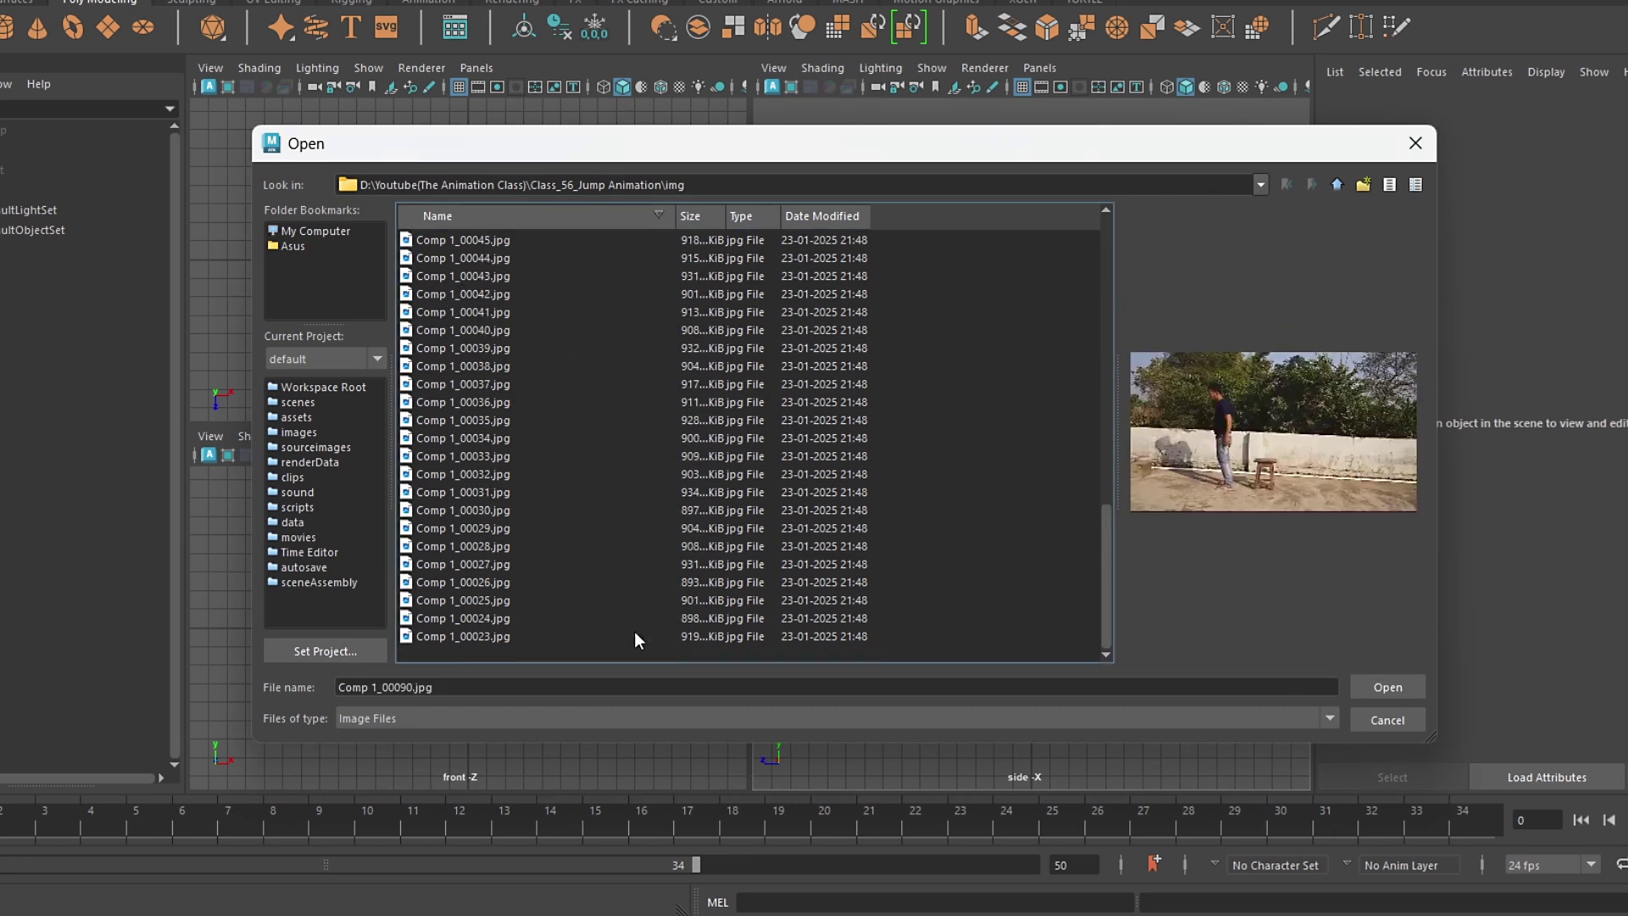
click(520, 636)
click(1389, 691)
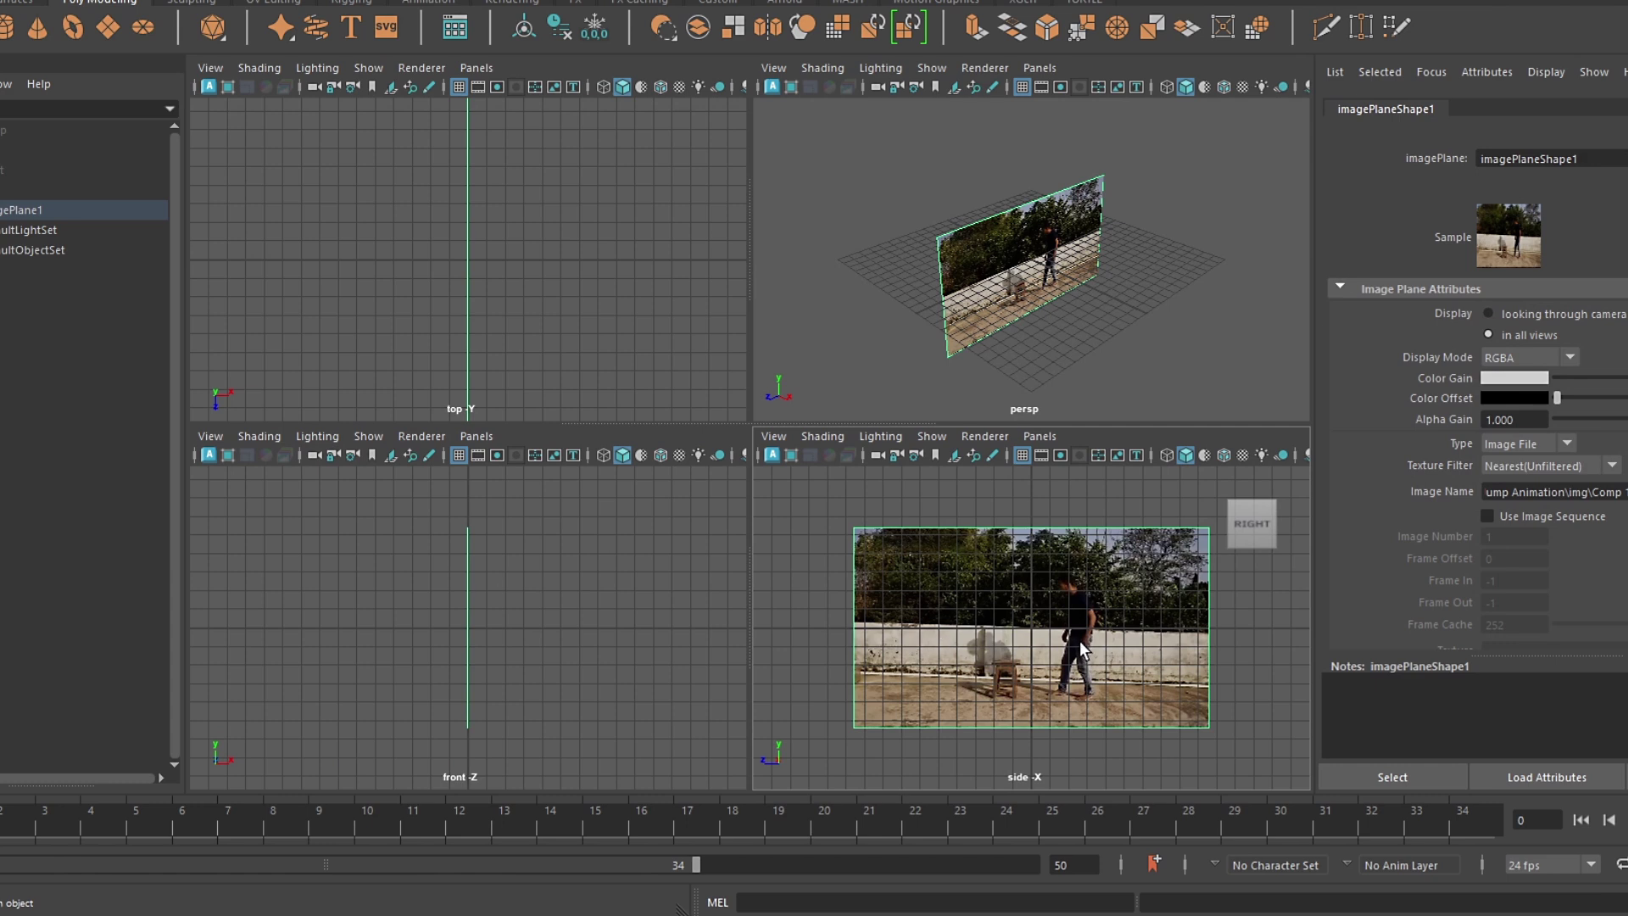
Enable Use Image Sequence, read the resulting load error, then bring up After Effects' Composition menu
click(1487, 517)
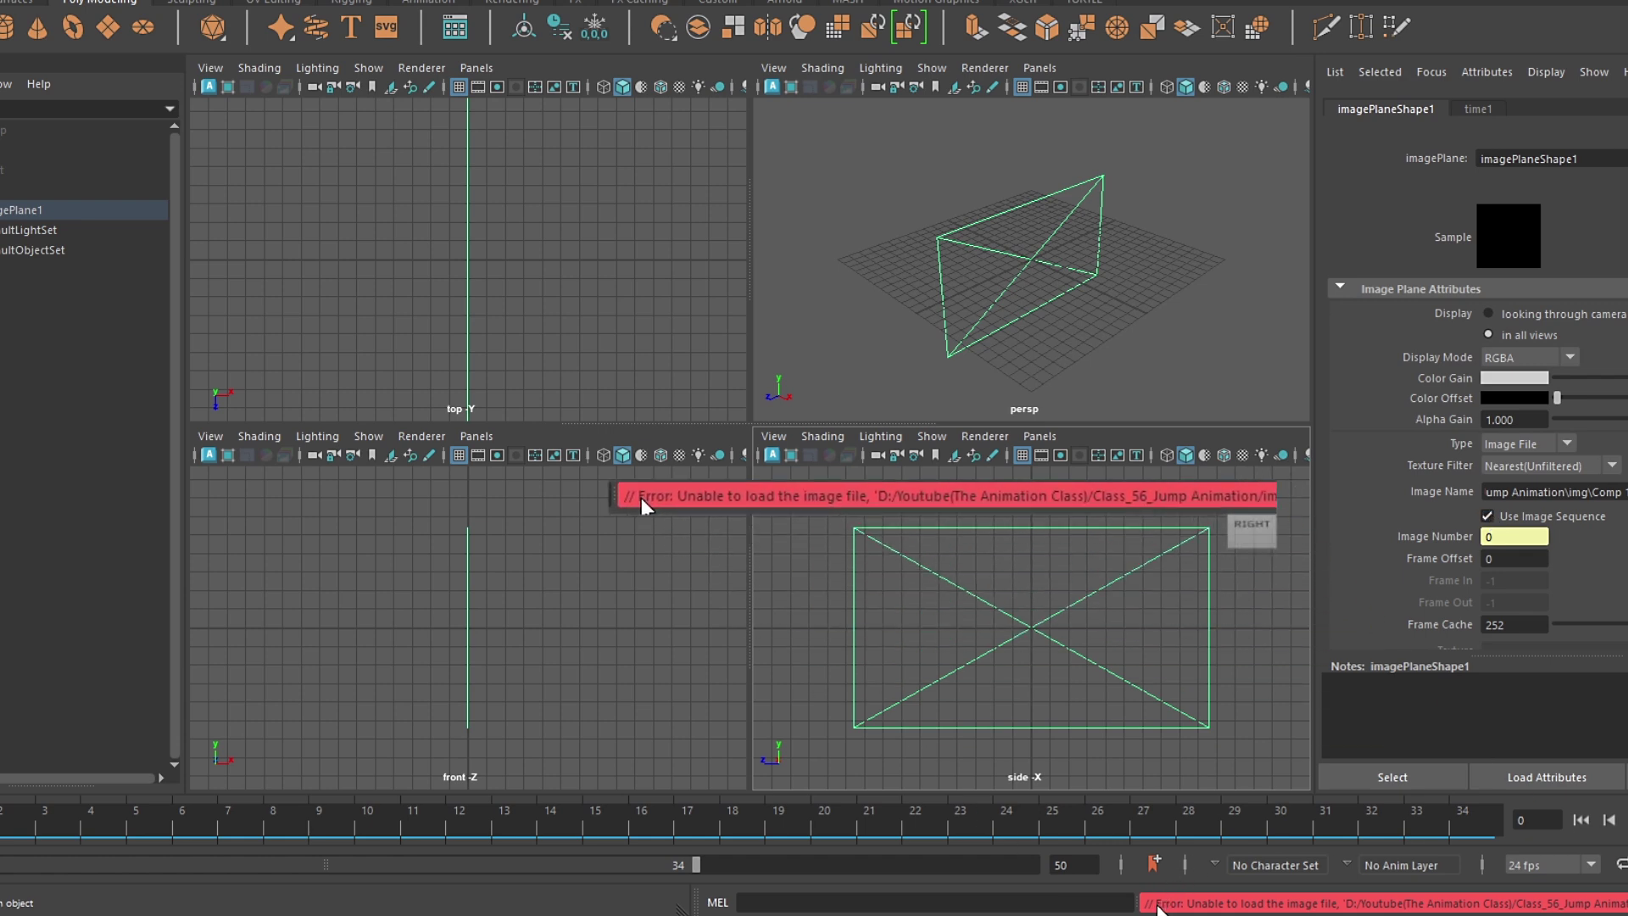
mouse_move(1157, 902)
mouse_down()
mouse_move(1271, 904)
mouse_move(1199, 910)
mouse_up()
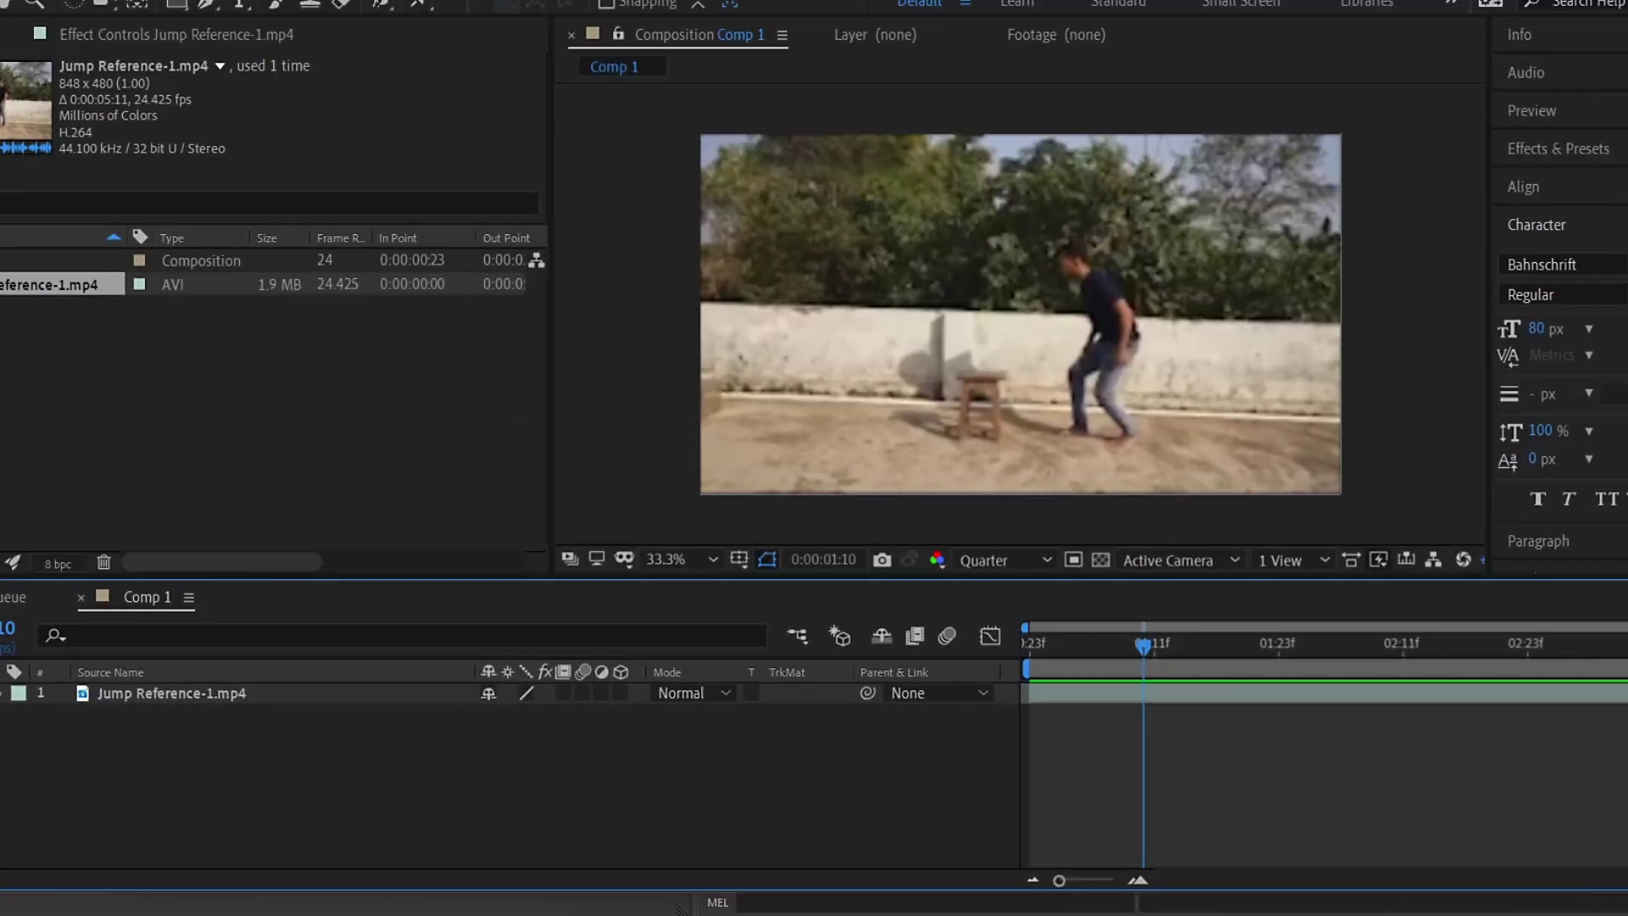
click(134, 26)
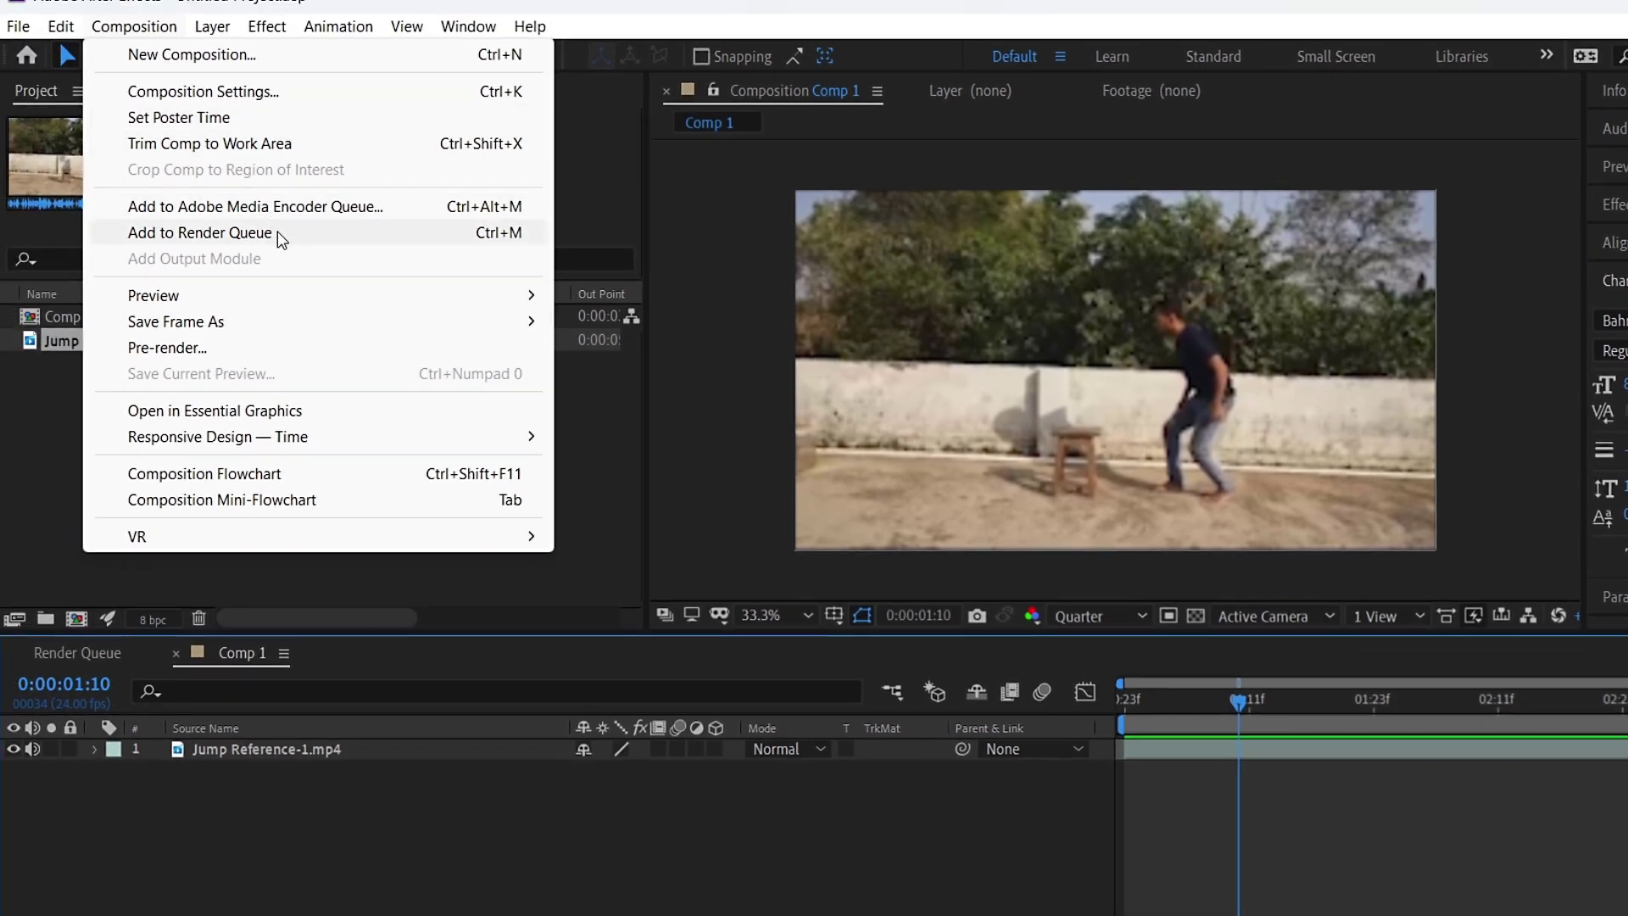
Queue Comp 1 for rendering with Best Settings as a QuickTime movie, Comp 1.mov
click(280, 235)
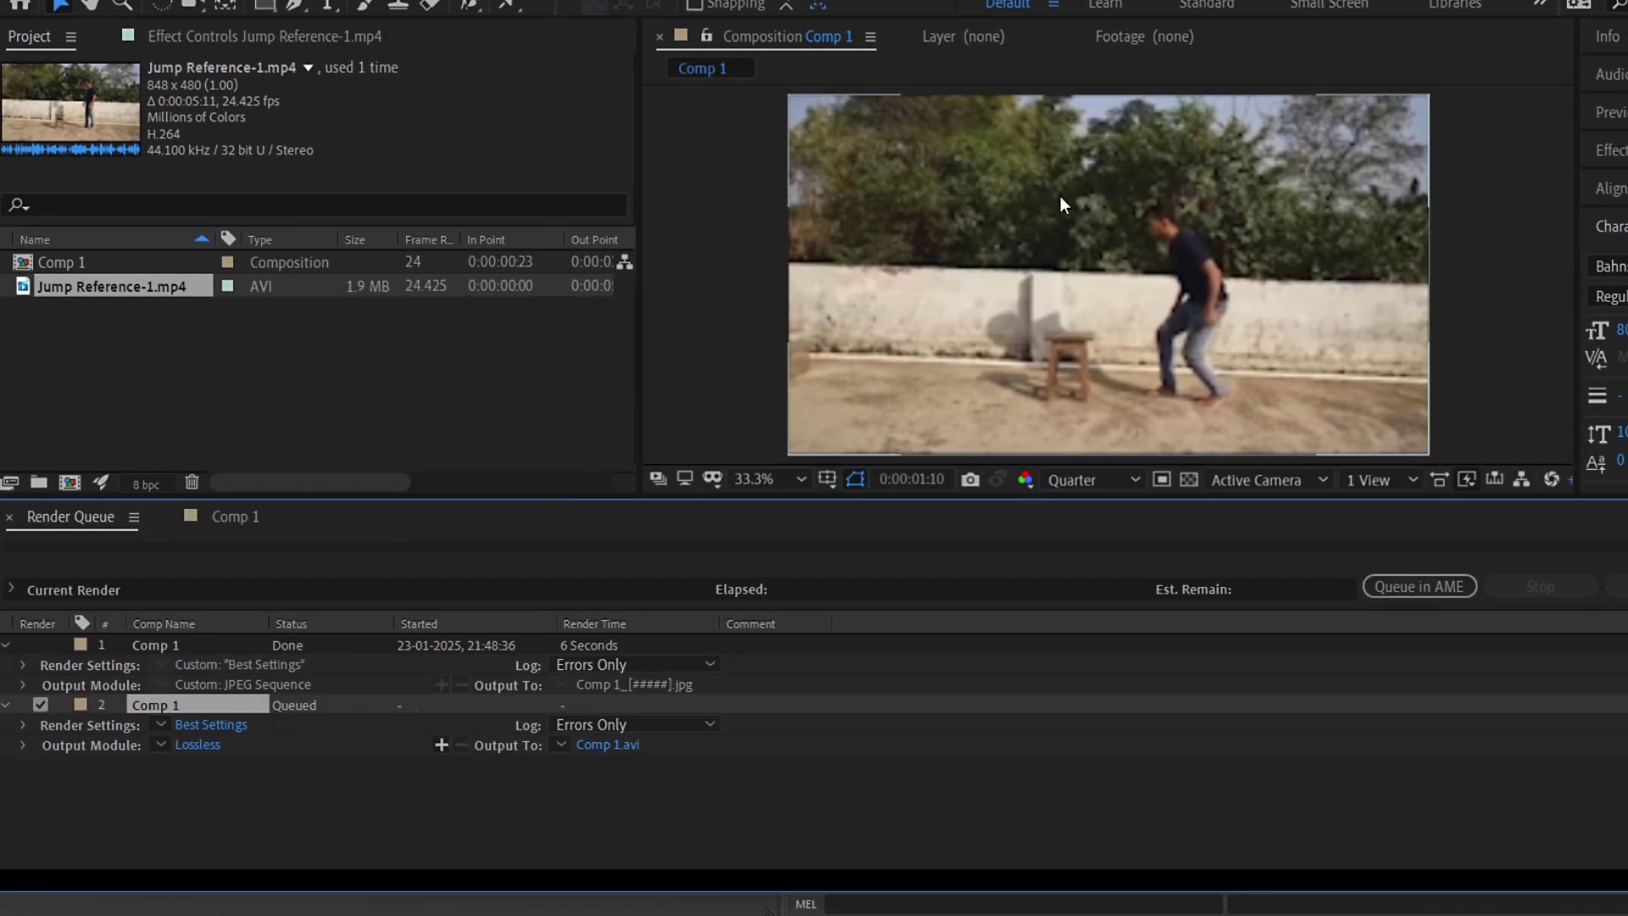
click(197, 724)
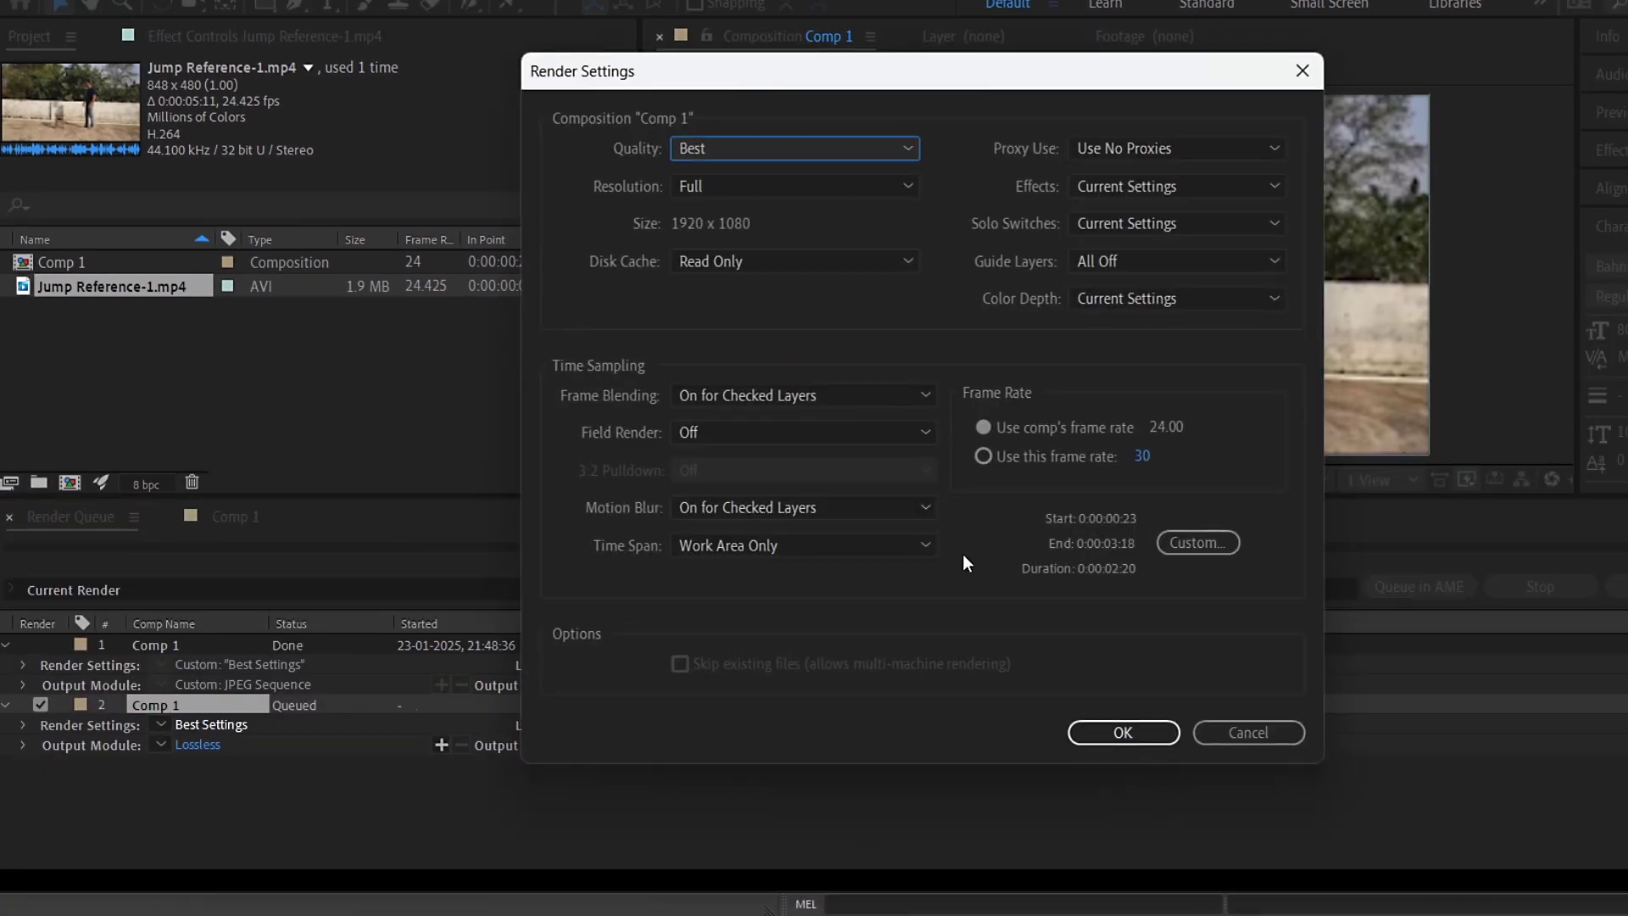
click(1122, 732)
click(197, 744)
click(834, 114)
click(843, 378)
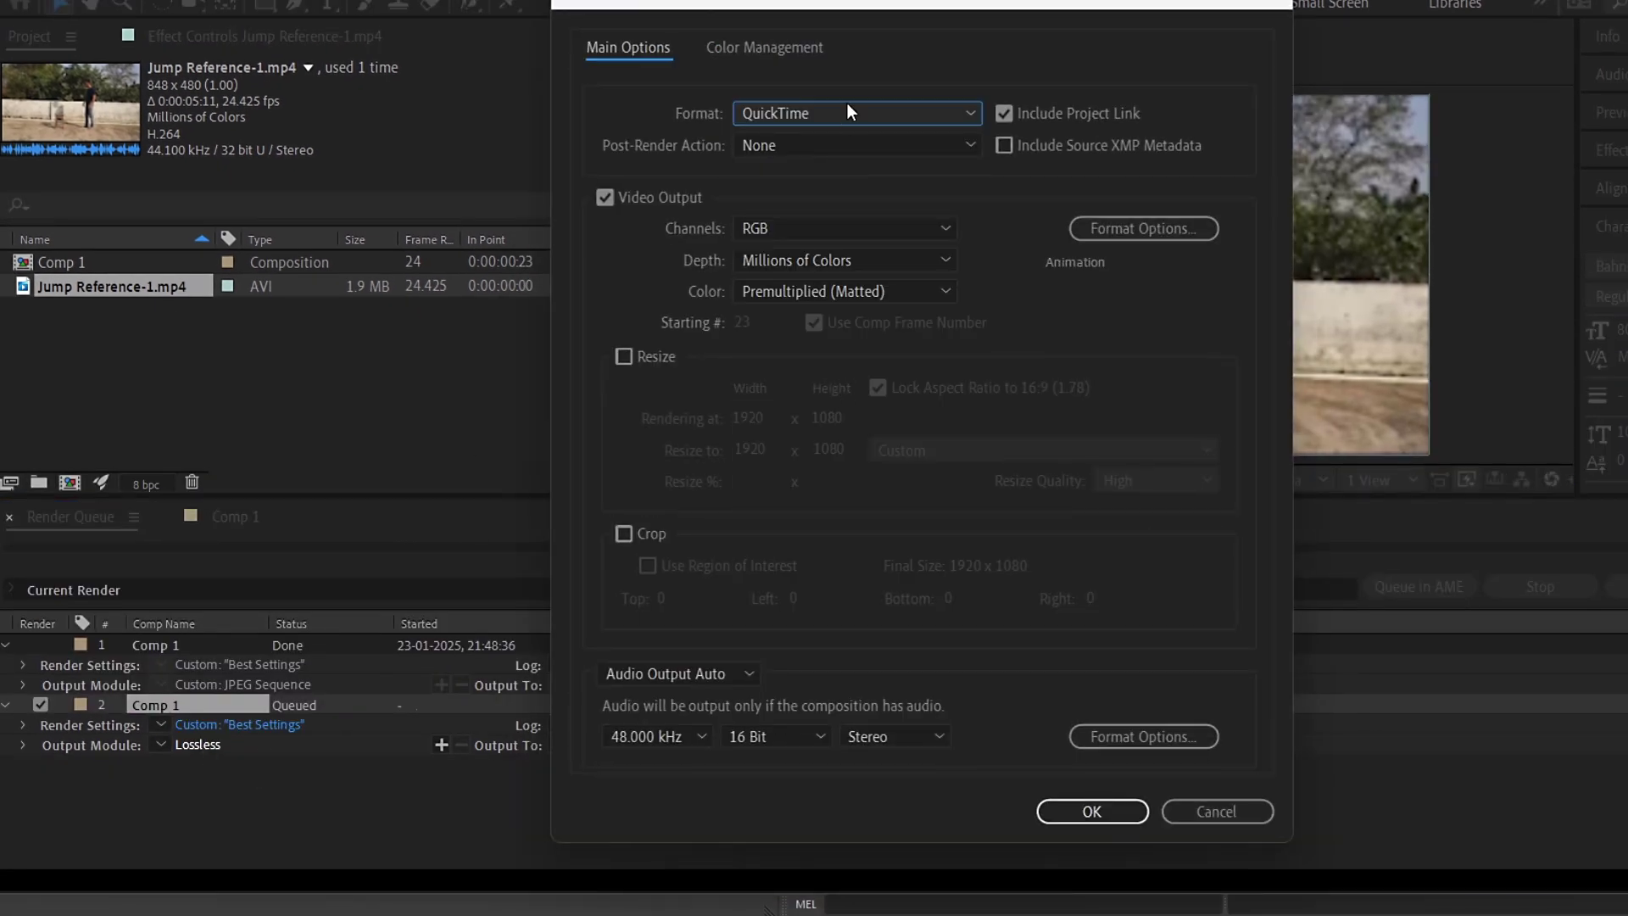
click(1111, 814)
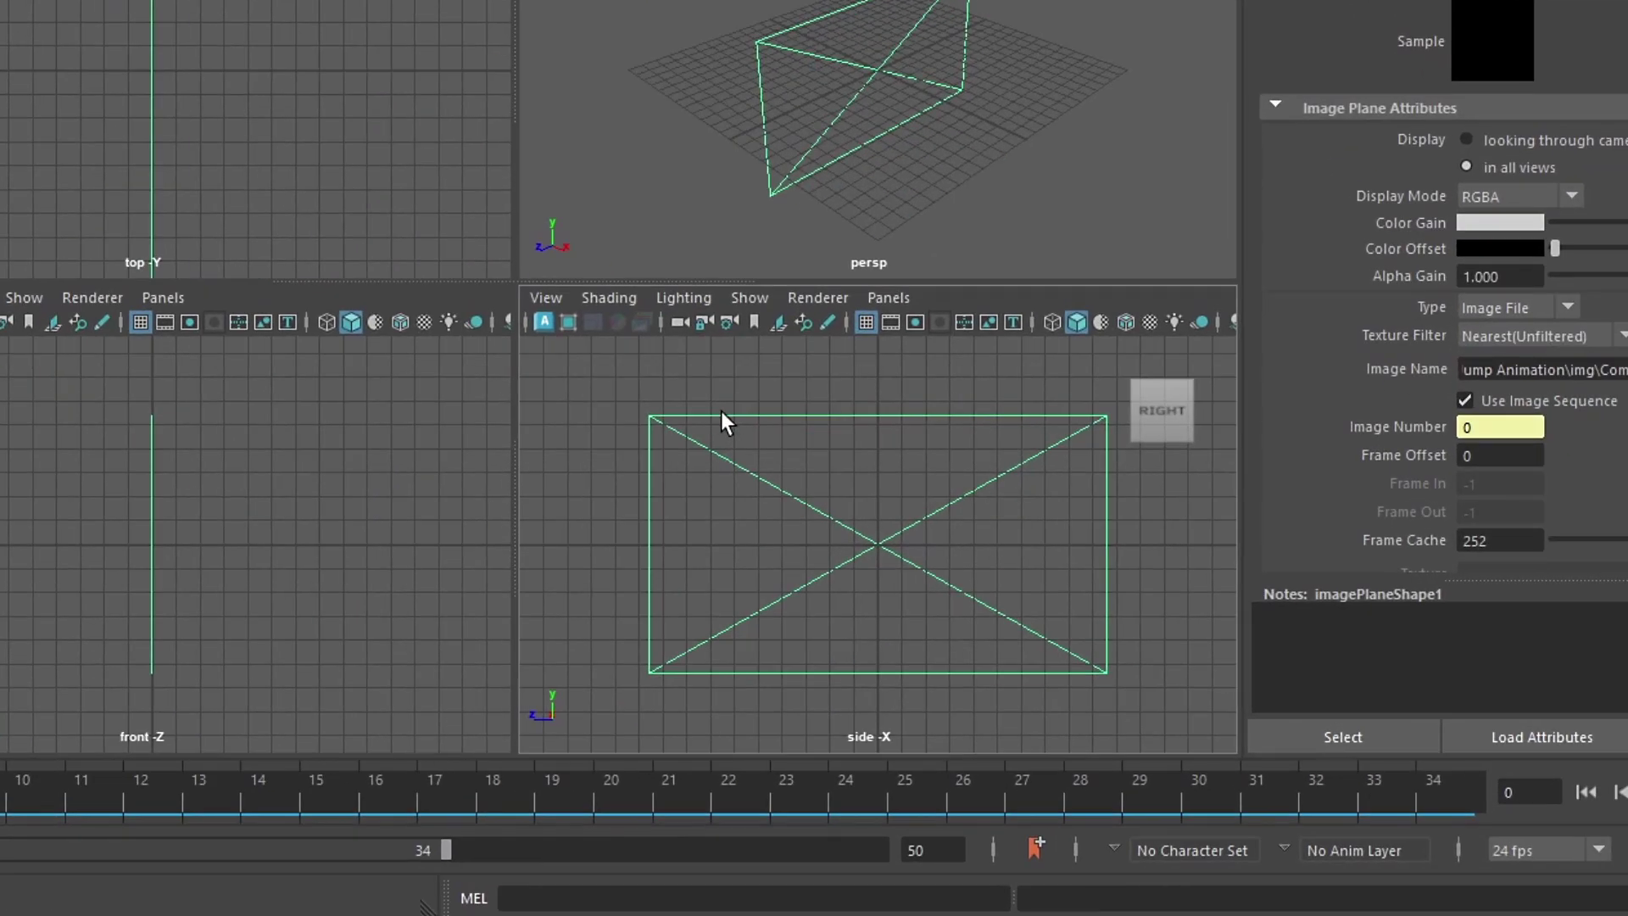
Replace the empty image plane with Comp 1.mov from D:'s Class_56_Jump Animation folder
key(Delete)
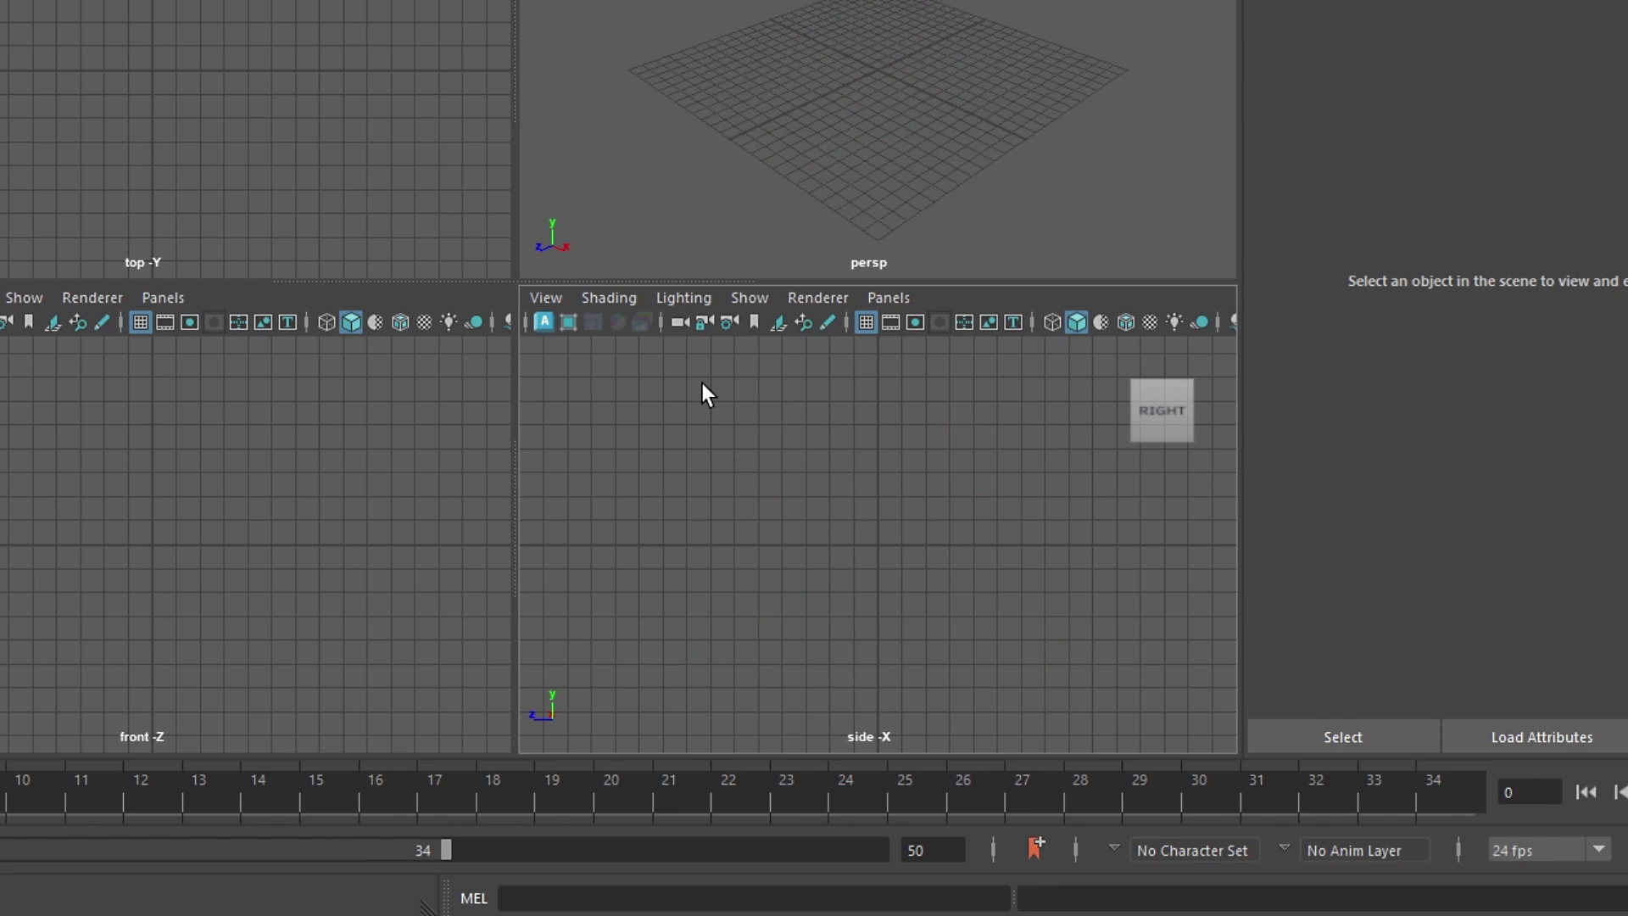
click(547, 303)
mouse_move(595, 873)
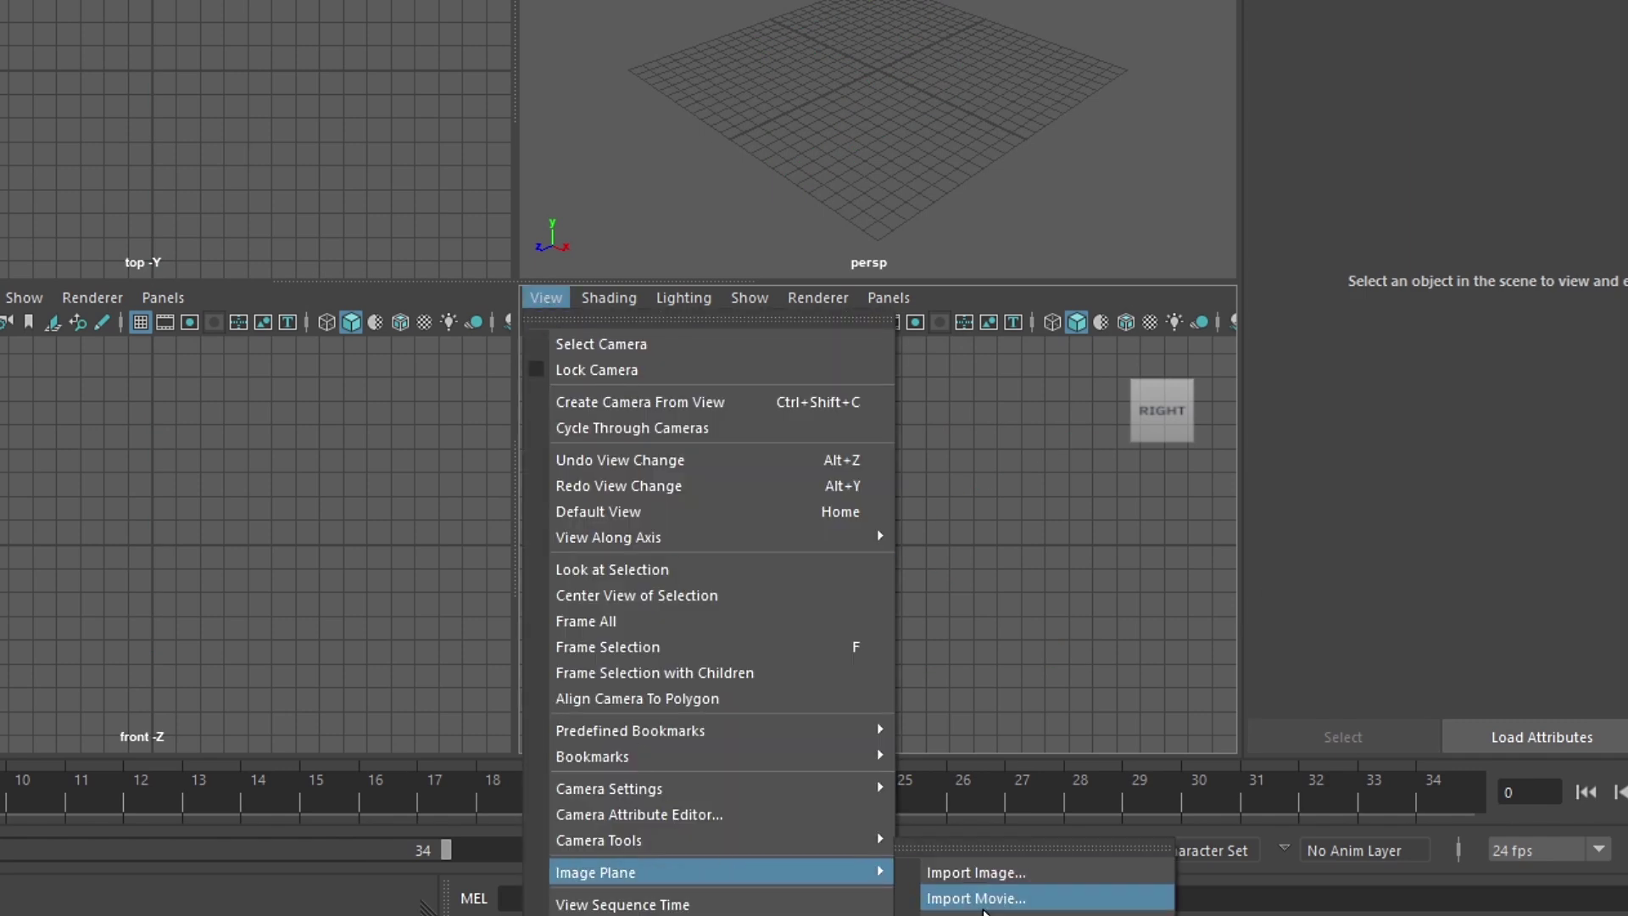
click(999, 902)
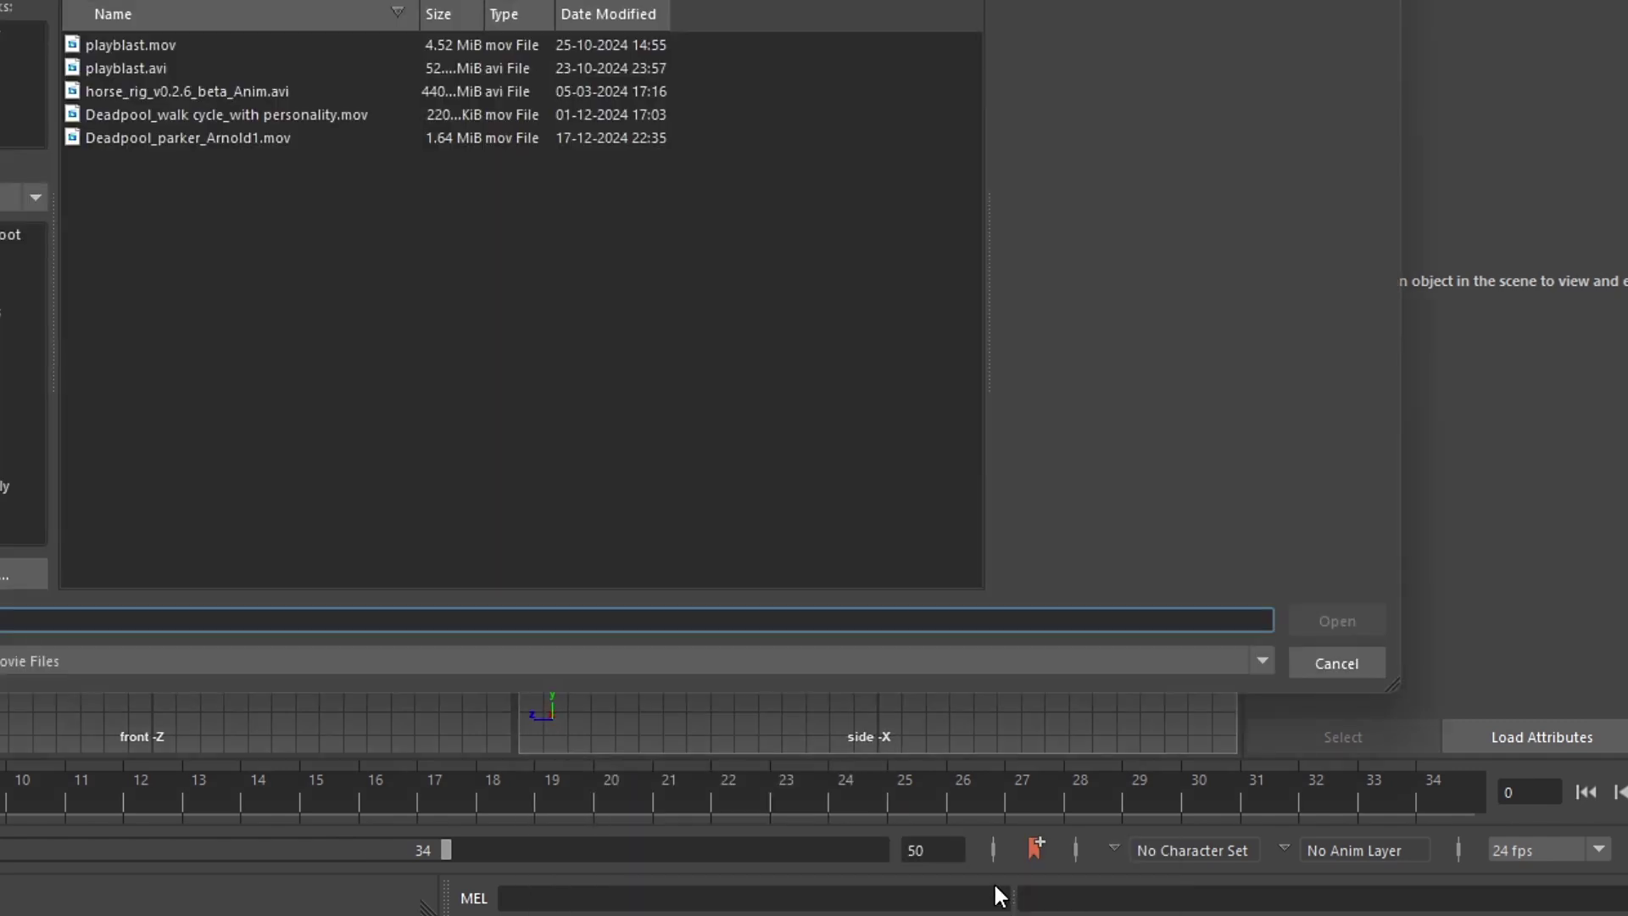
click(2, 40)
double_click(205, 62)
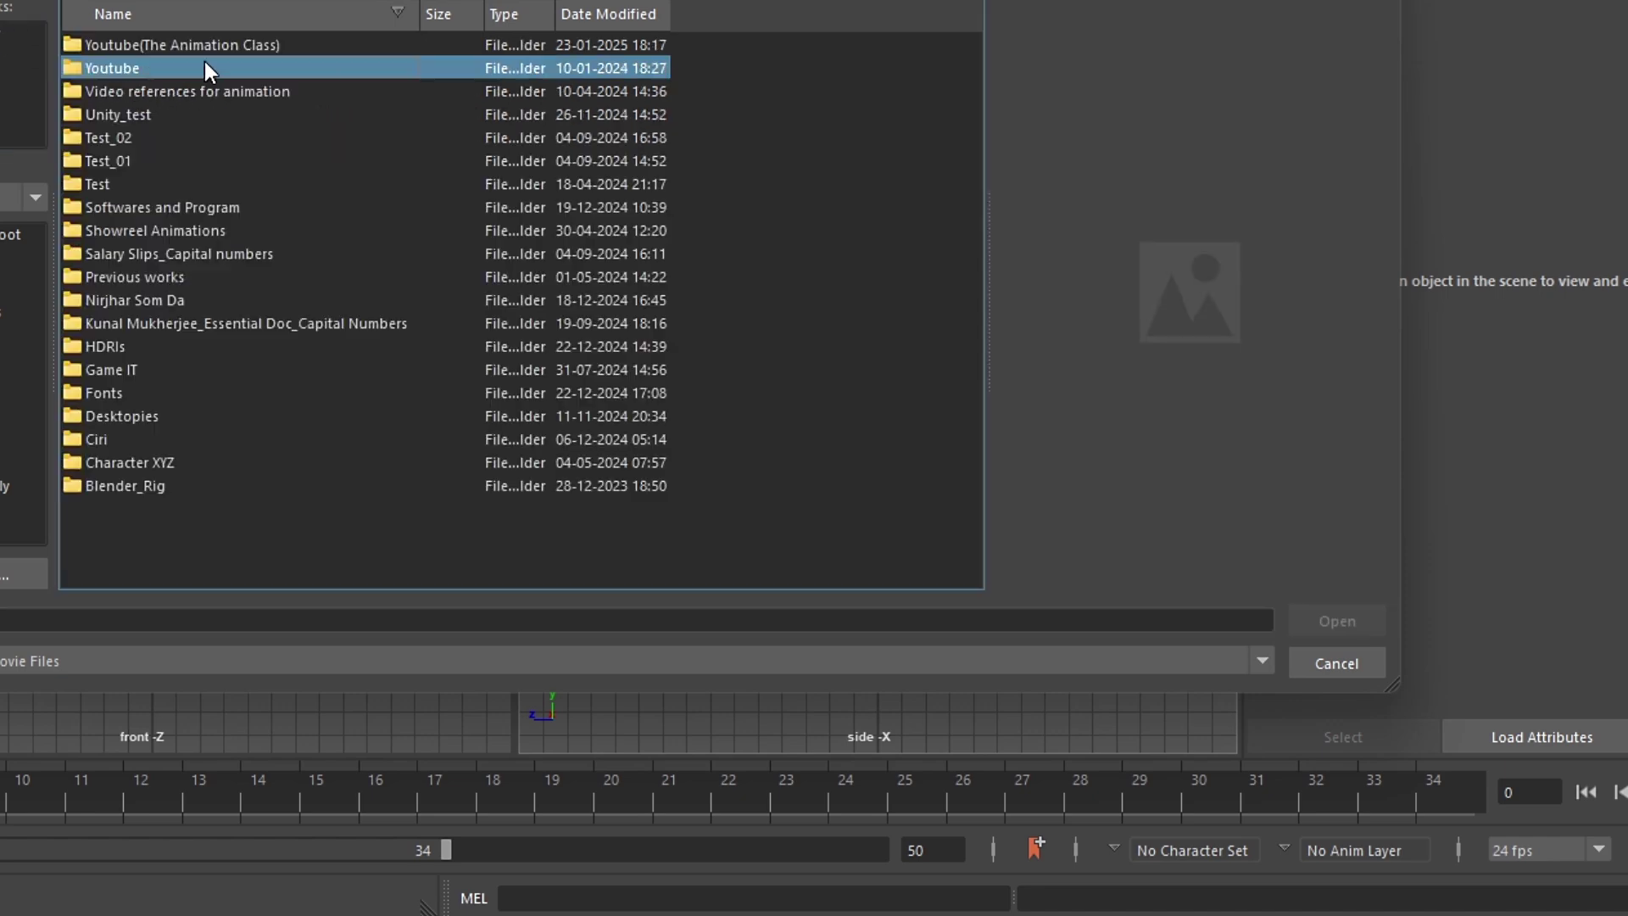
double_click(207, 47)
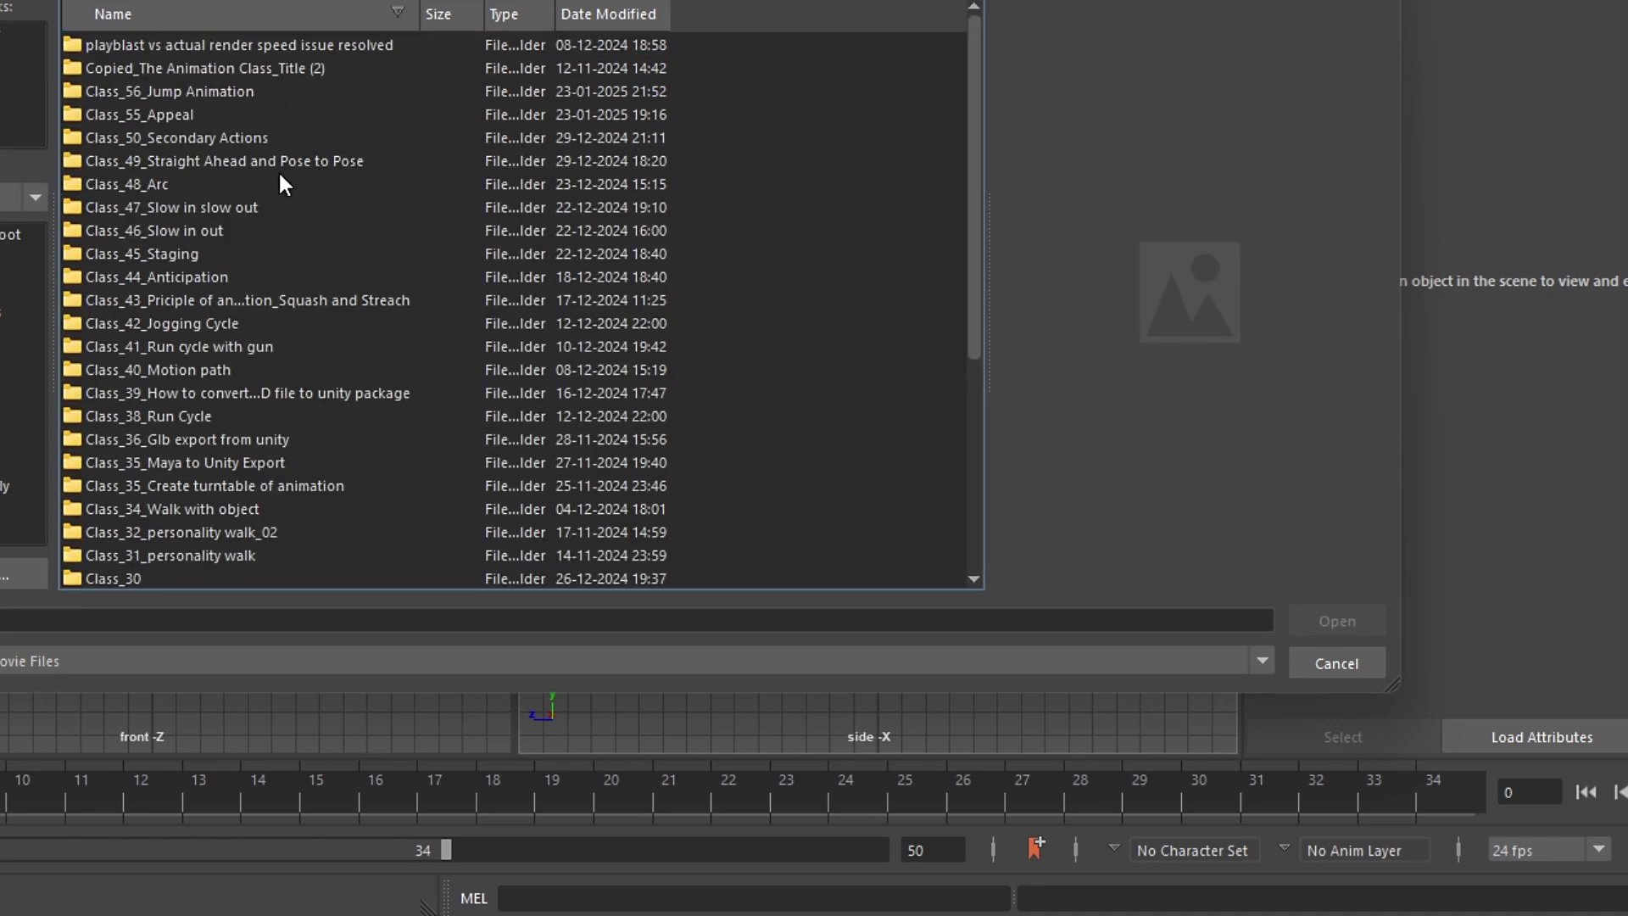
double_click(236, 91)
click(161, 45)
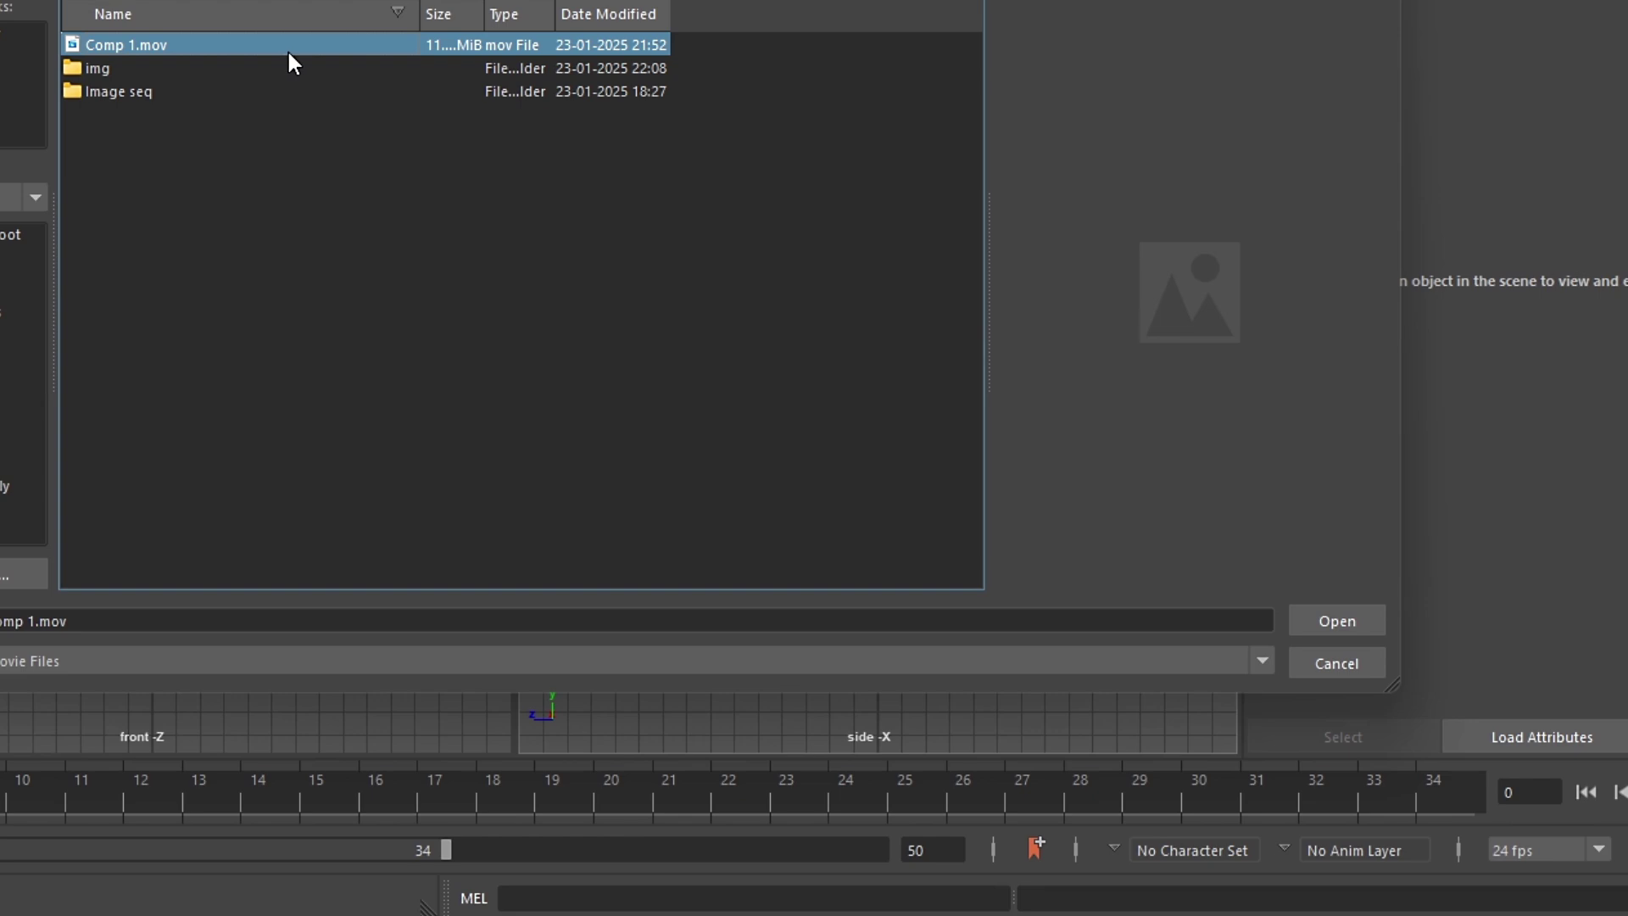
click(1330, 618)
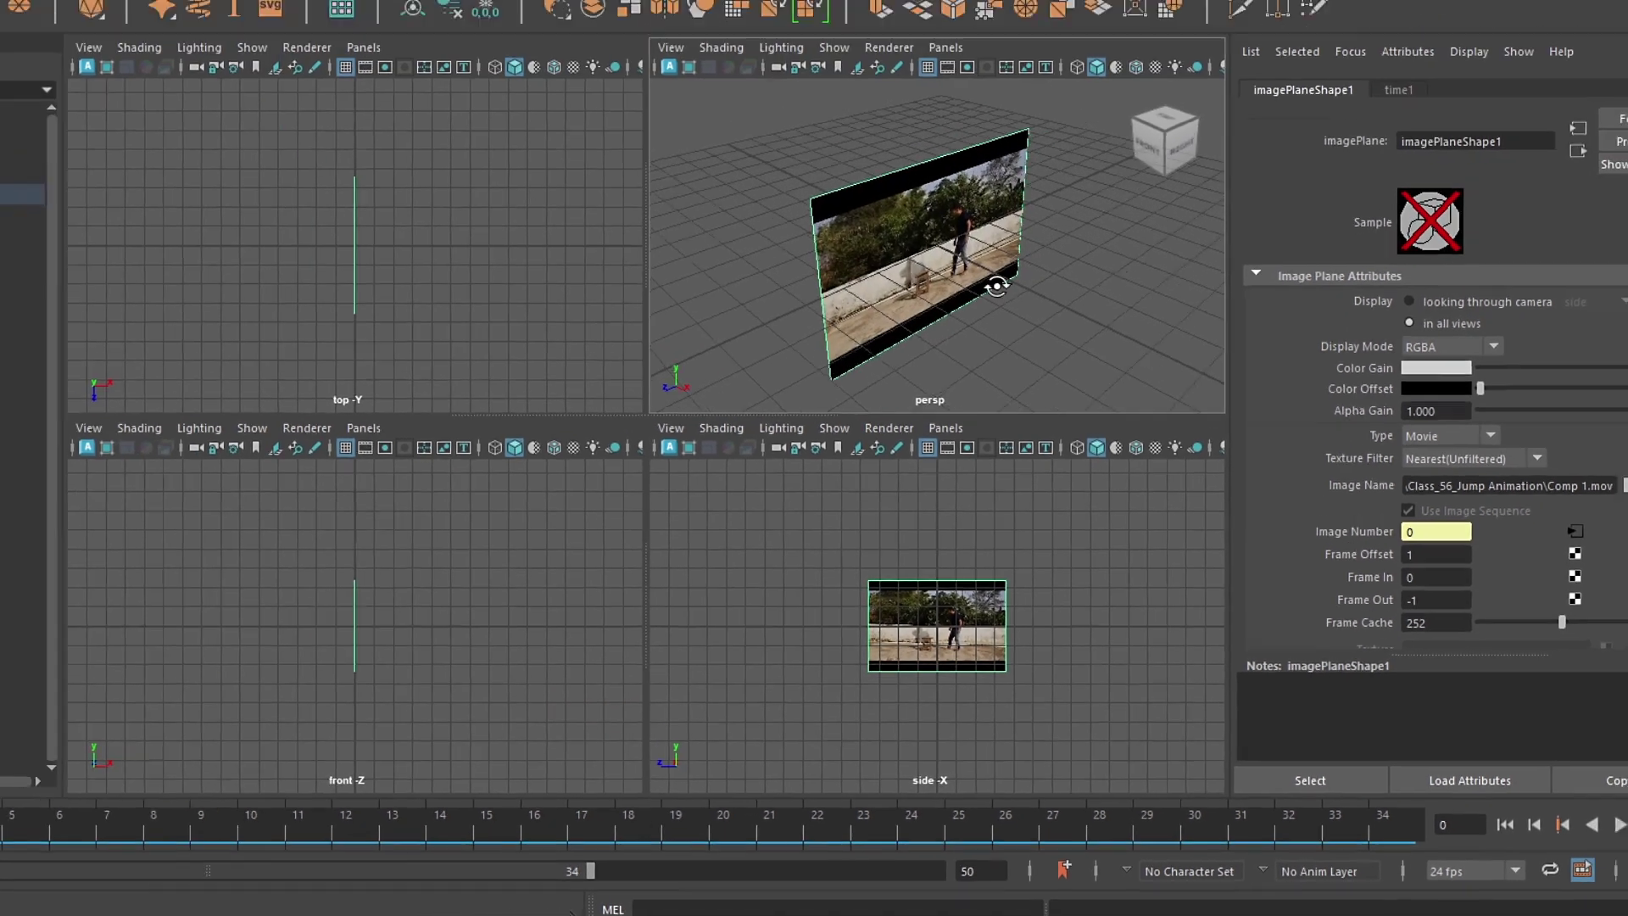
Bring the perspective camera in close to the image plane and play the footage
alt+drag(933, 280, 924, 311)
alt+right_drag(924, 311, 1056, 331)
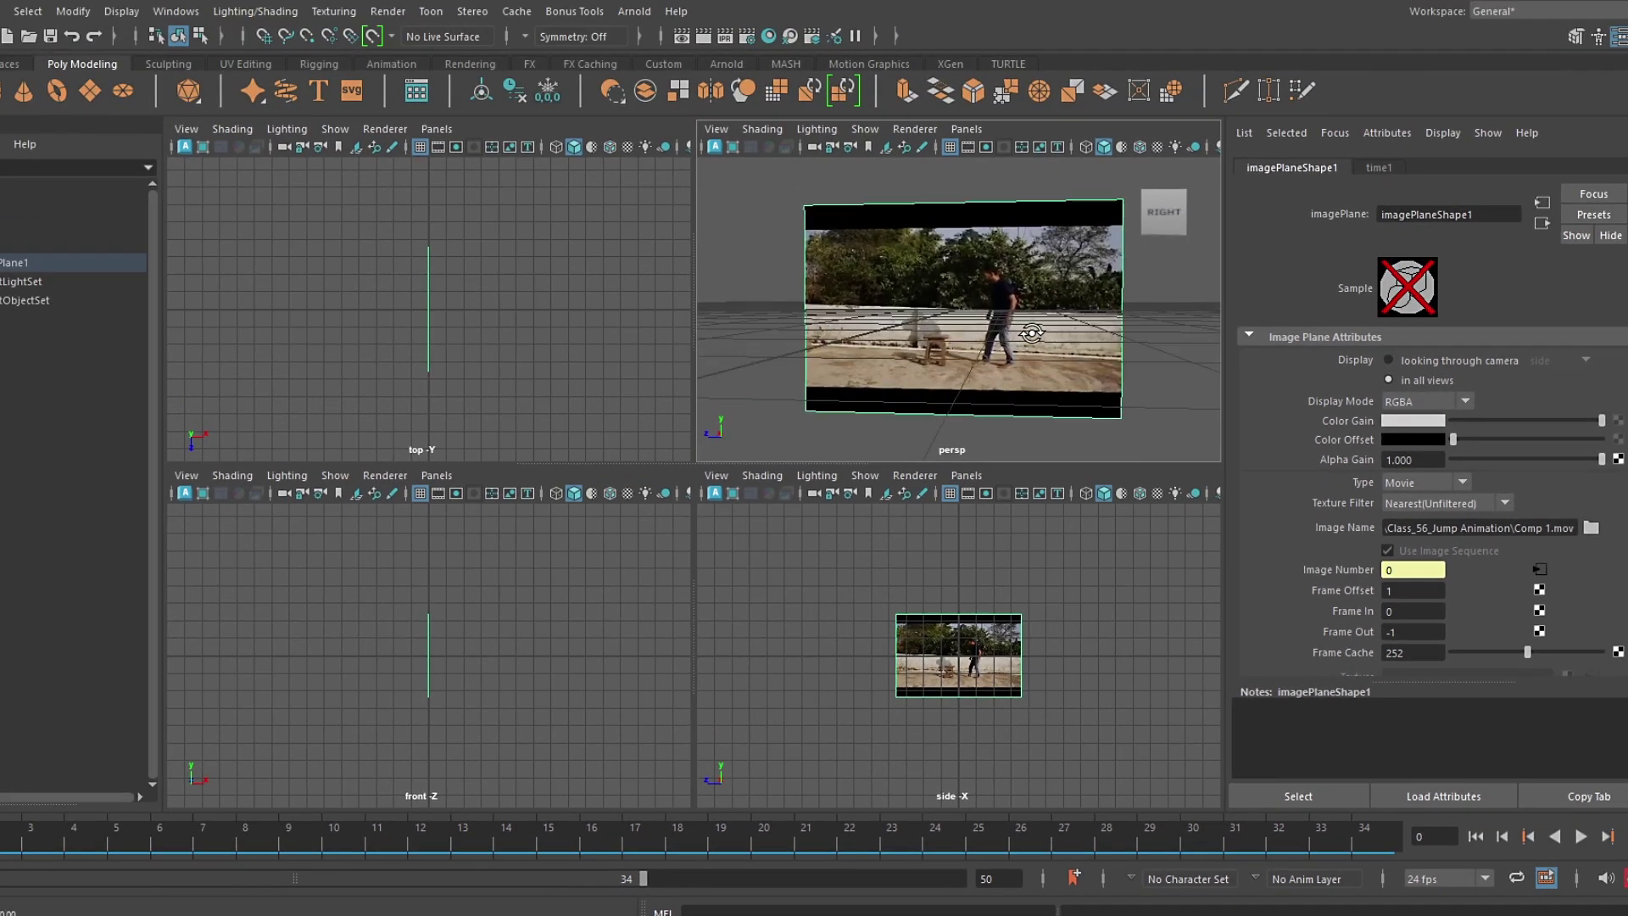
alt+drag(1029, 331, 1005, 379)
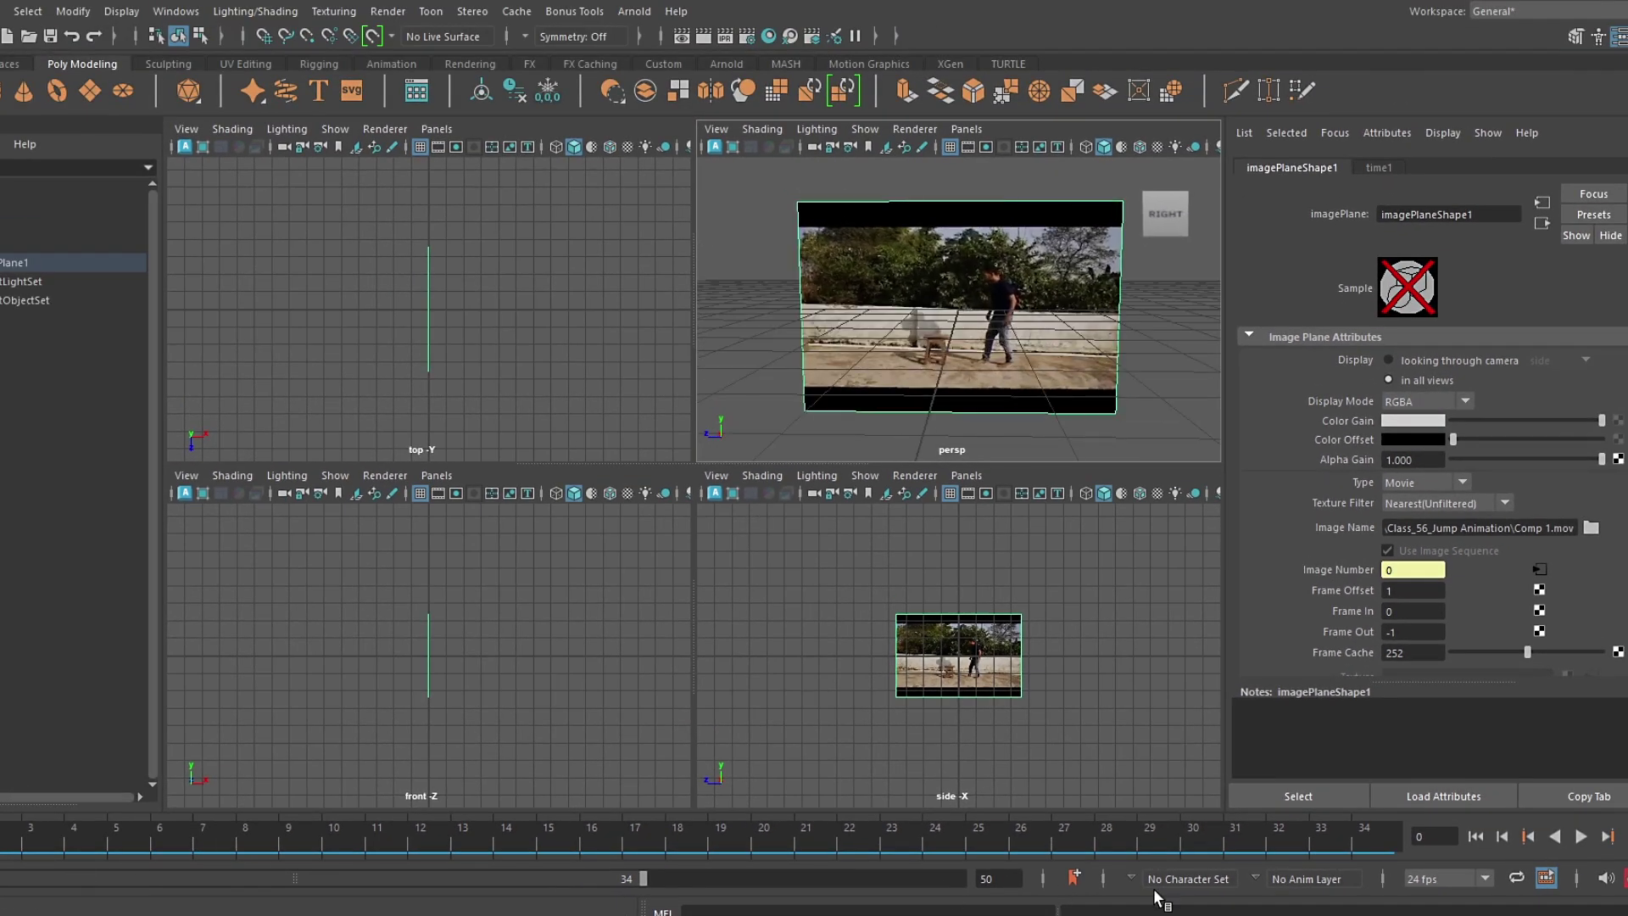
click(1581, 836)
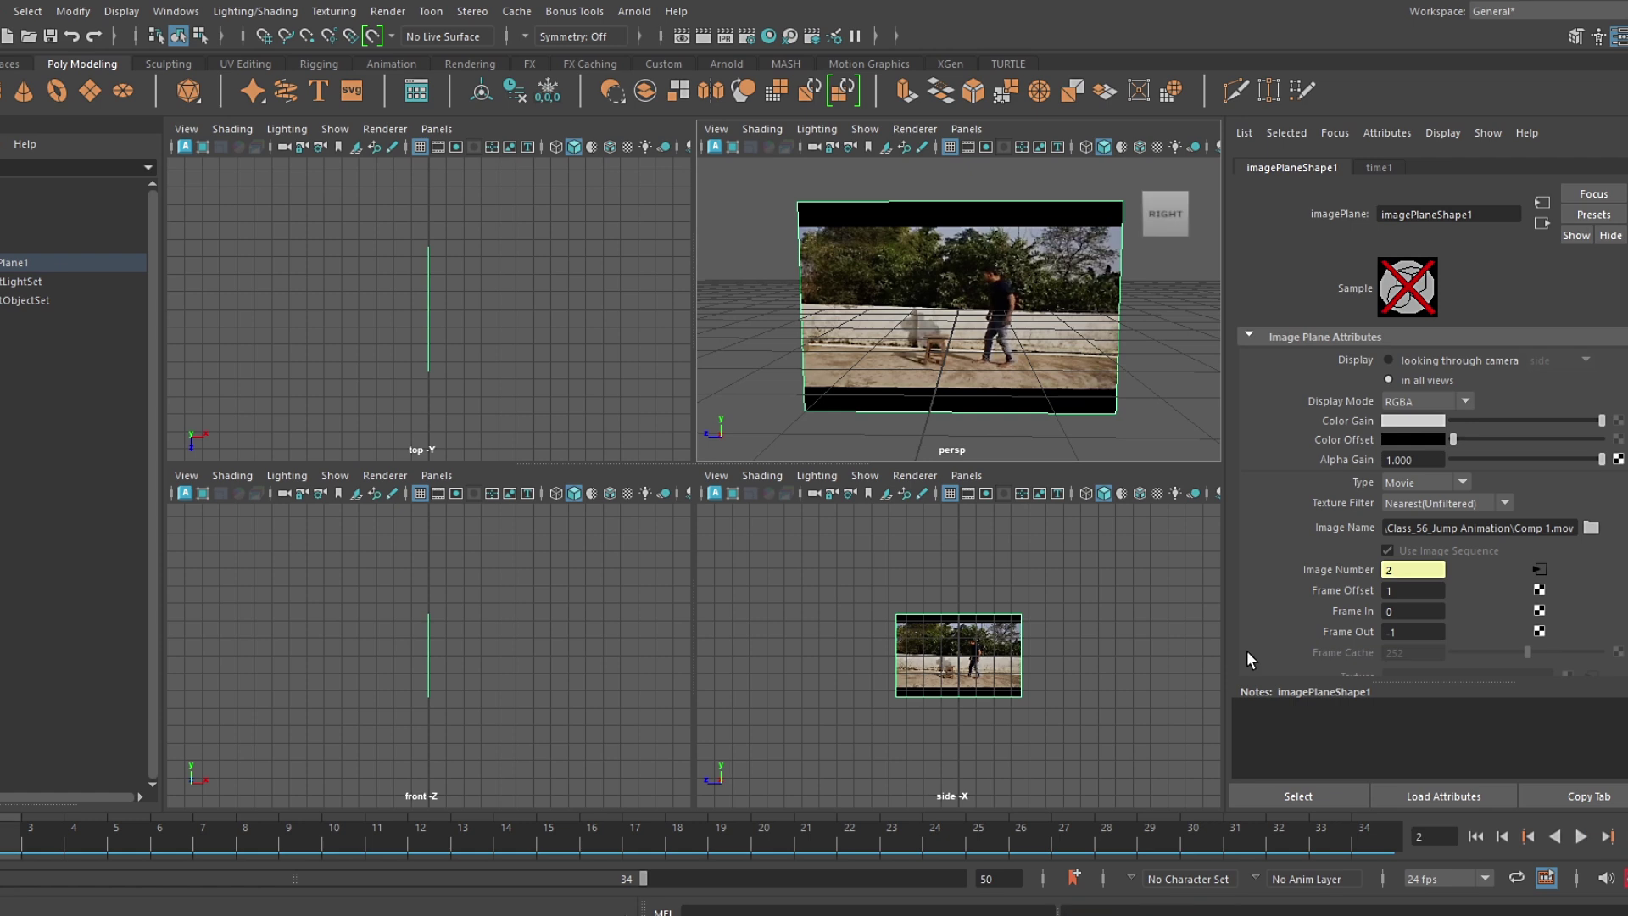
Set the animation end frame to 100, widen the range slider to 100, and replay
drag(643, 878, 983, 880)
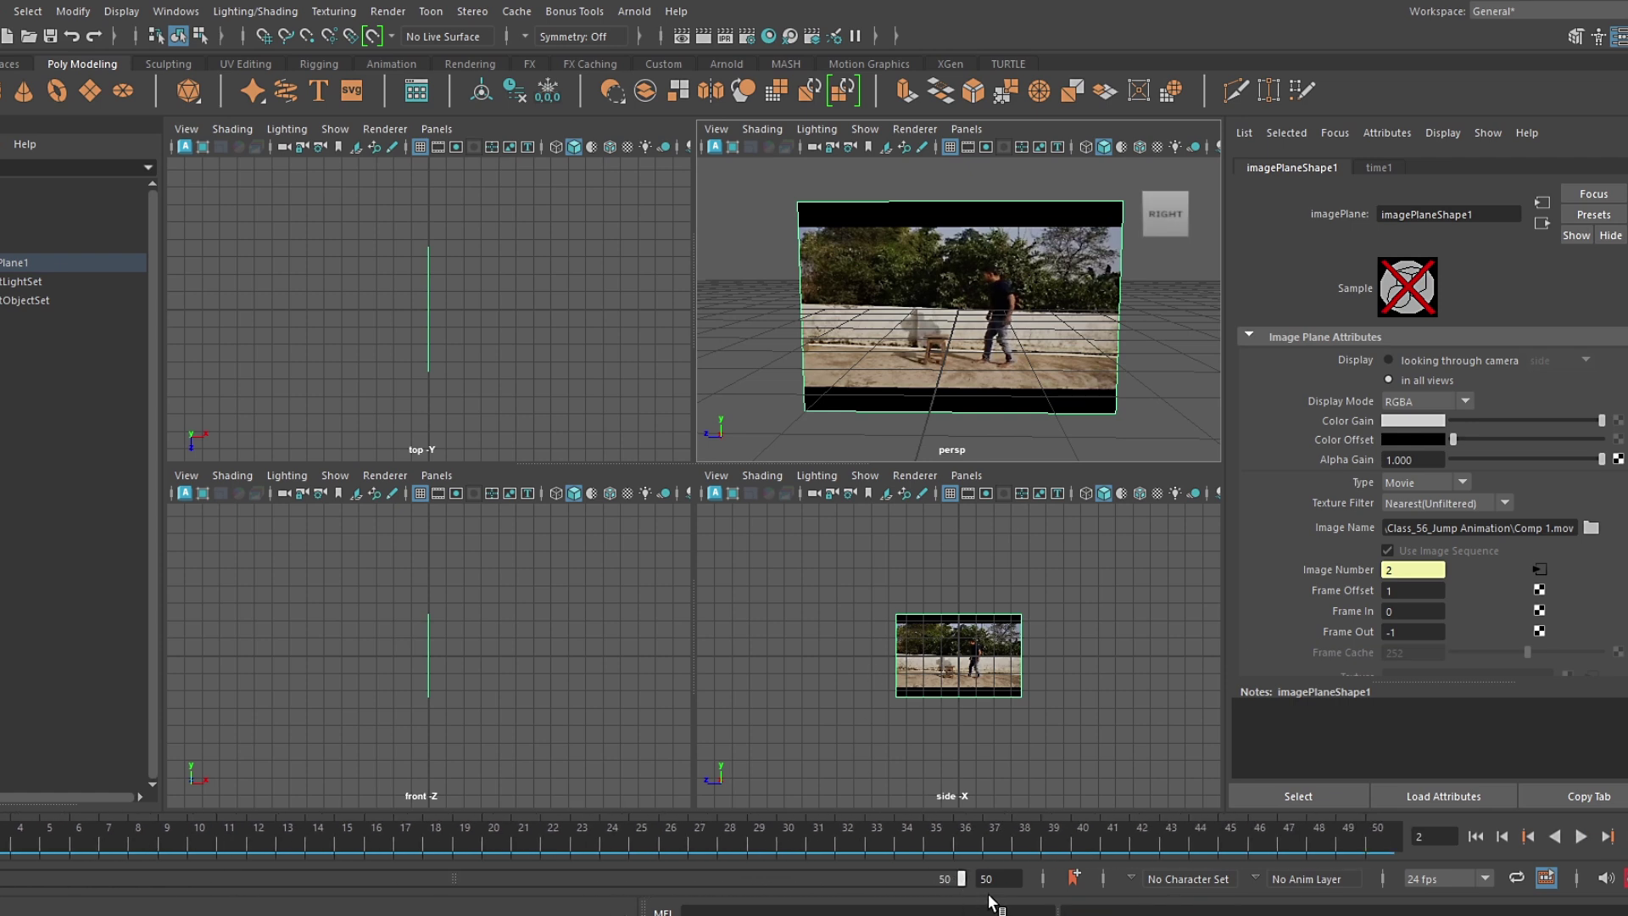
click(1011, 879)
text(100)
key(Return)
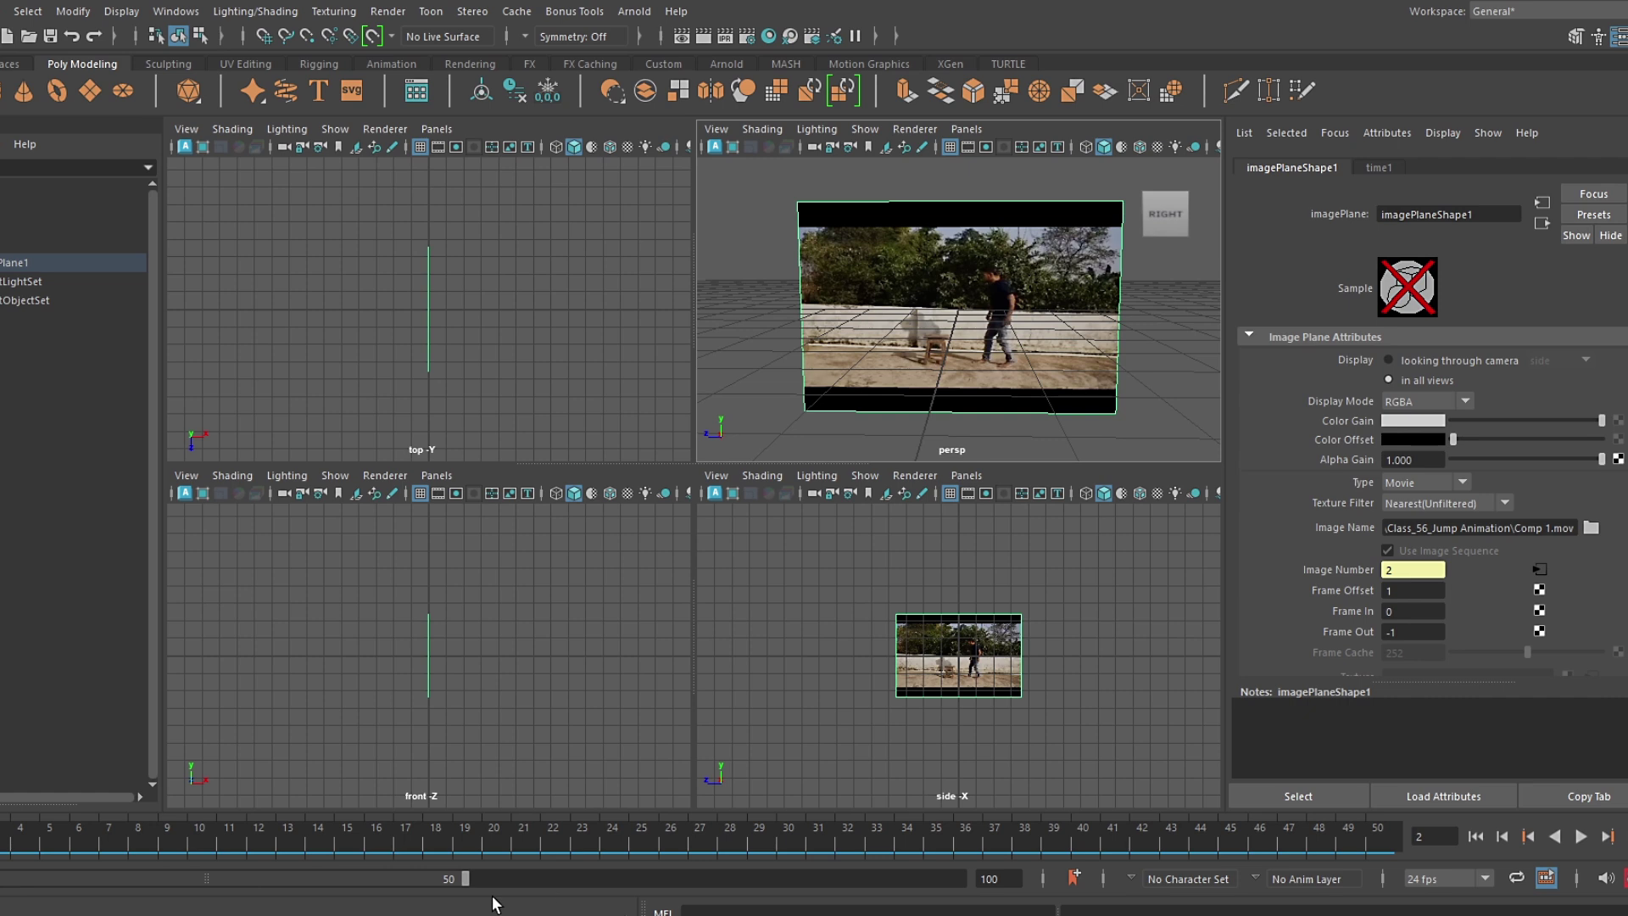
drag(465, 879, 961, 879)
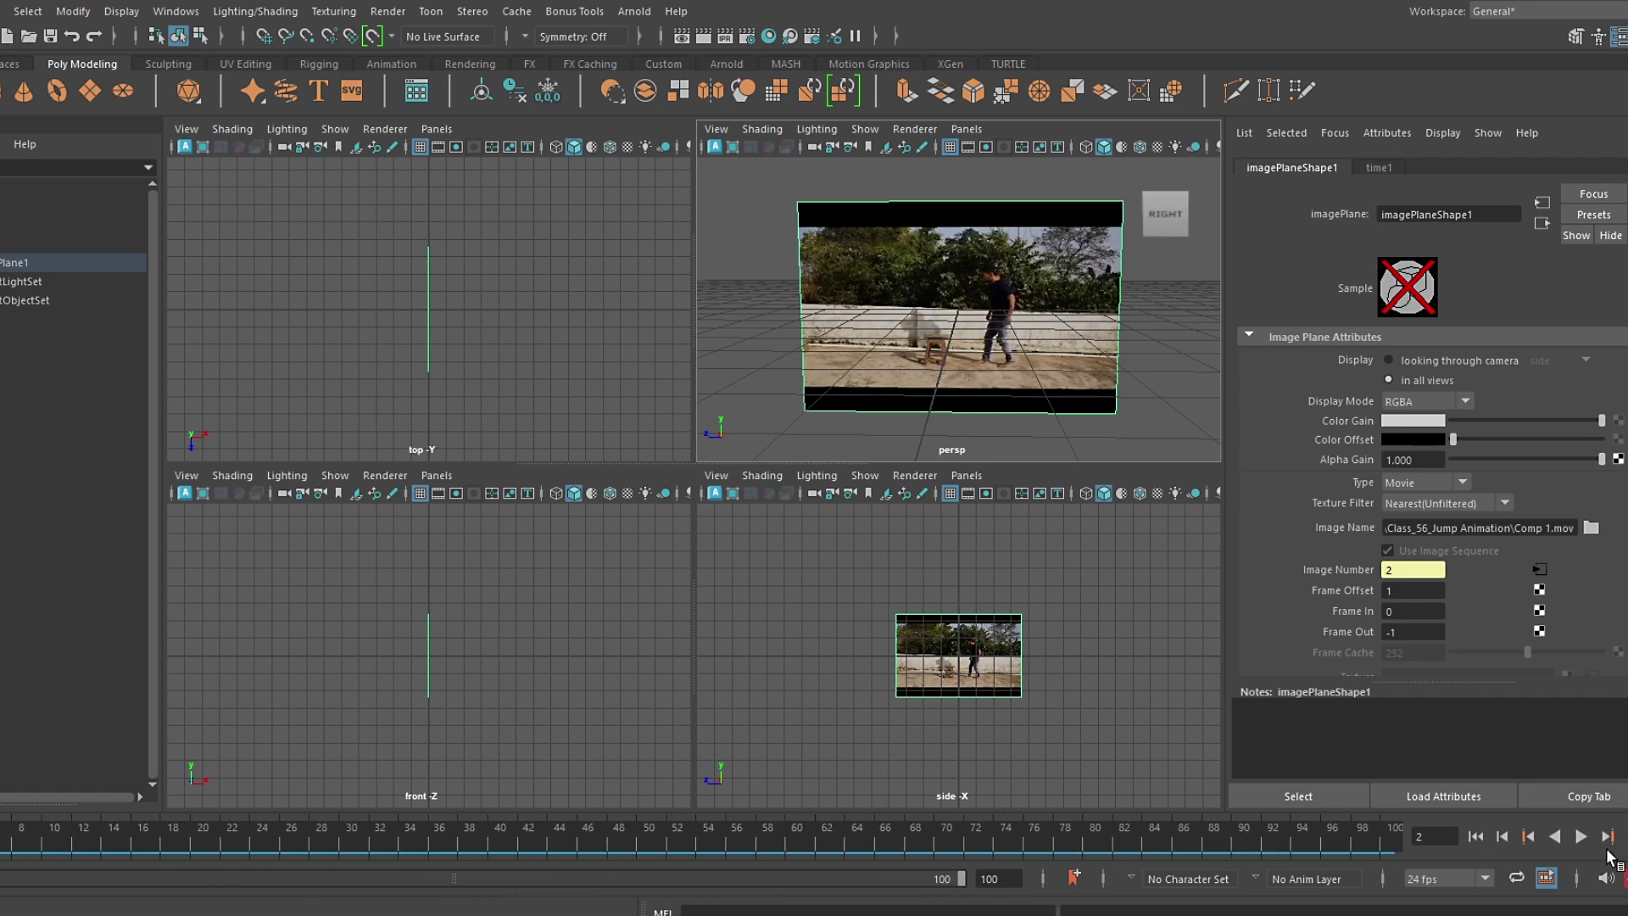
click(1581, 837)
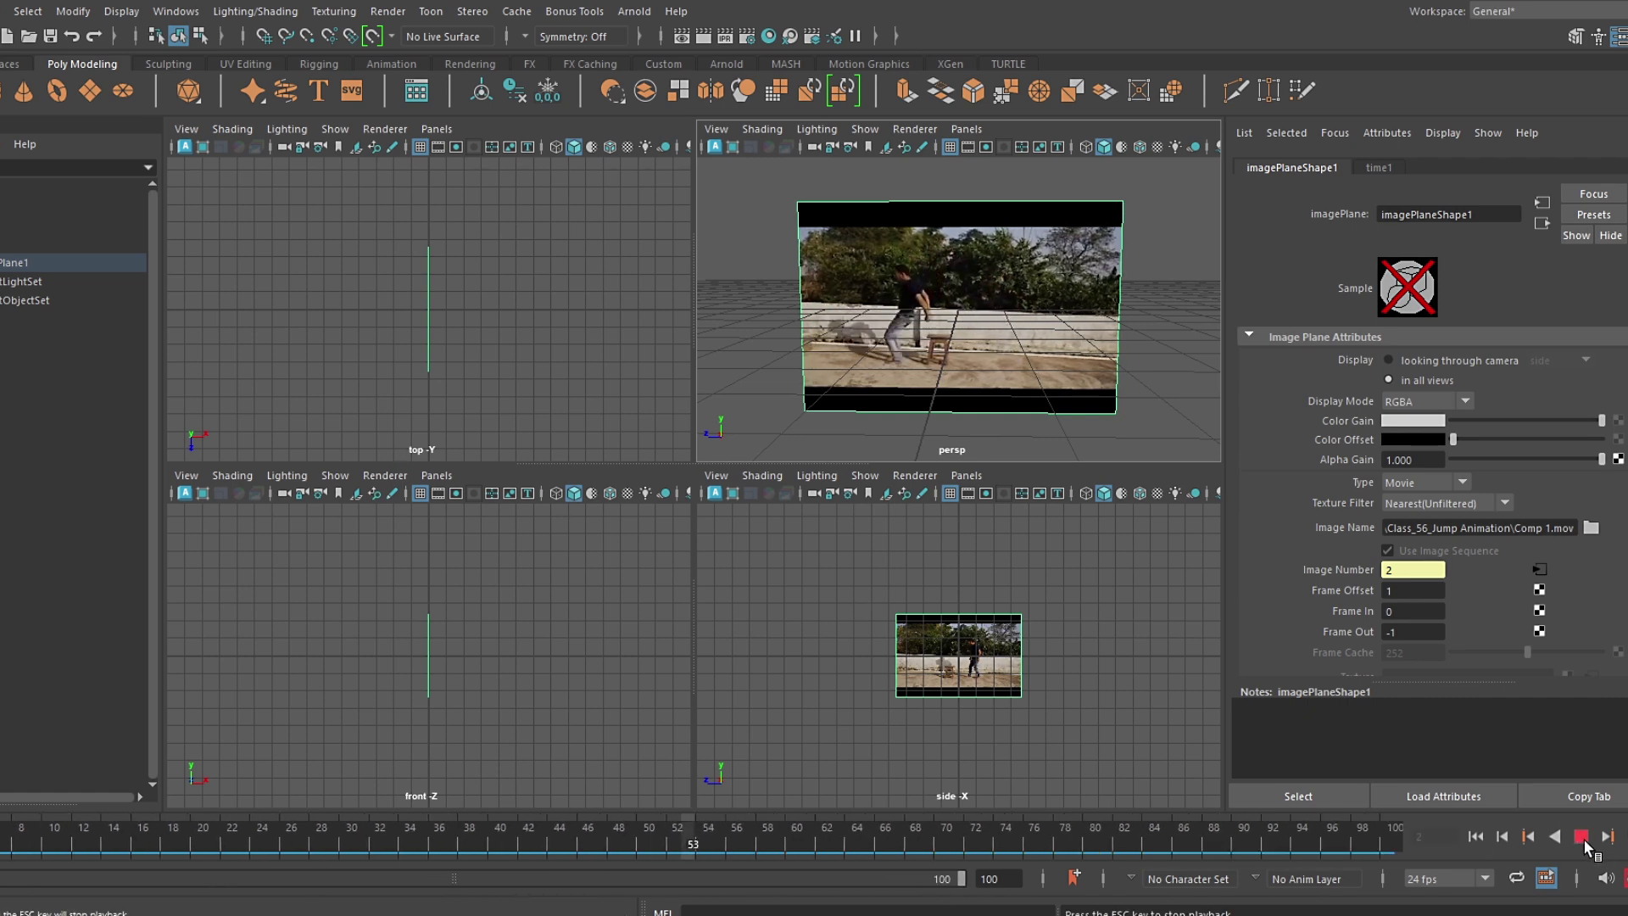